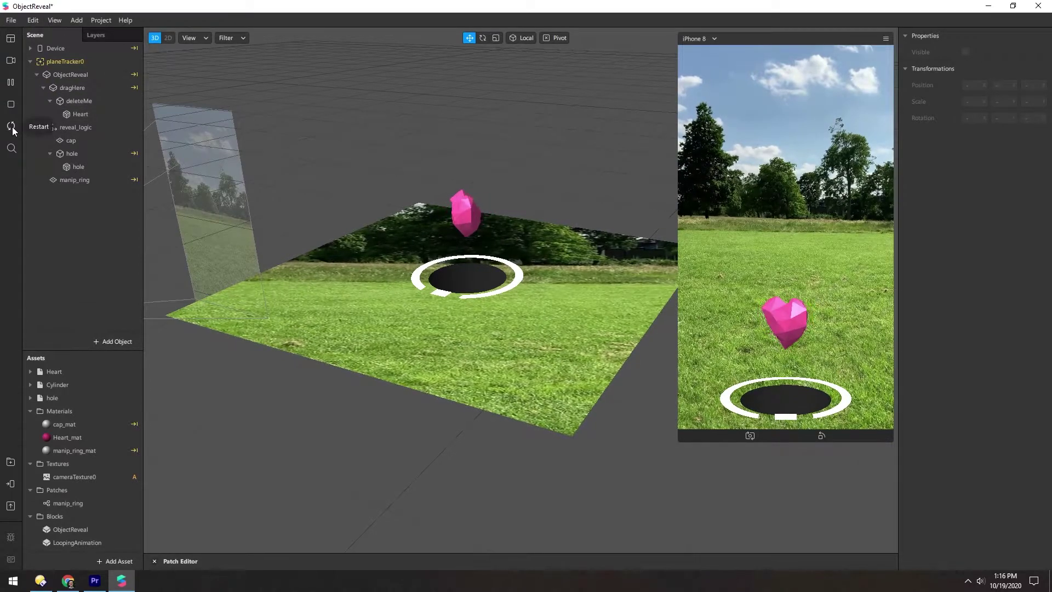
Step: Restart the preview and examine the Heart, cap and hole meshes together in the 3D scene
left_click(12, 127)
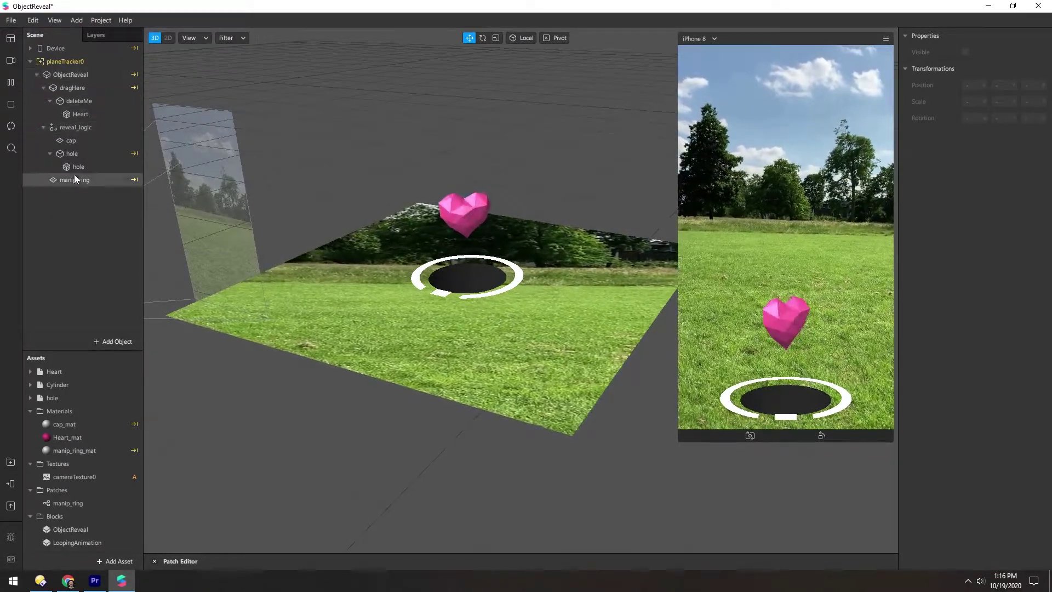
left_click(71, 113)
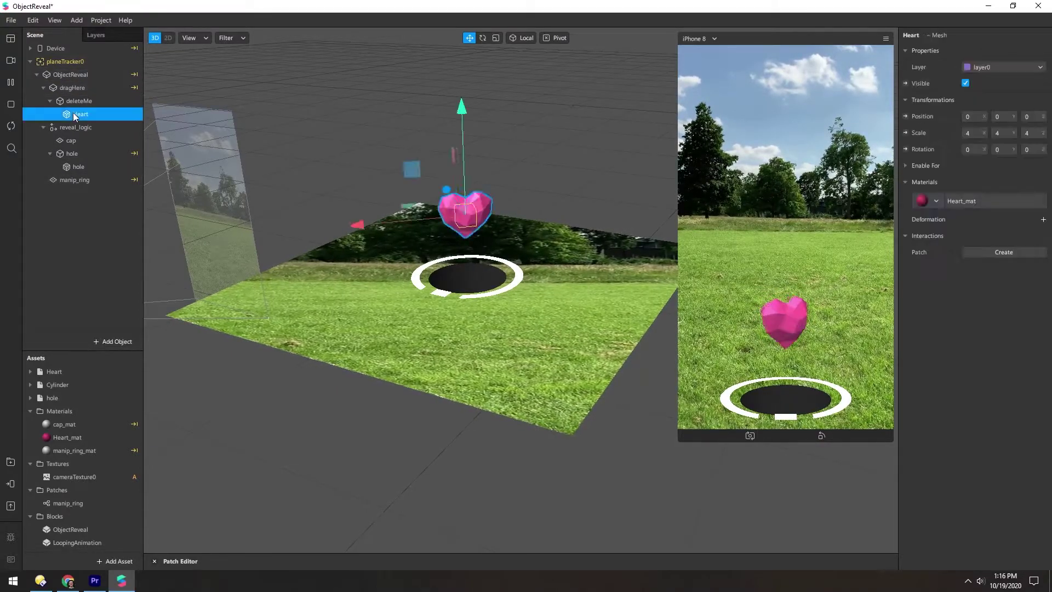
left_click(71, 140, "ctrl")
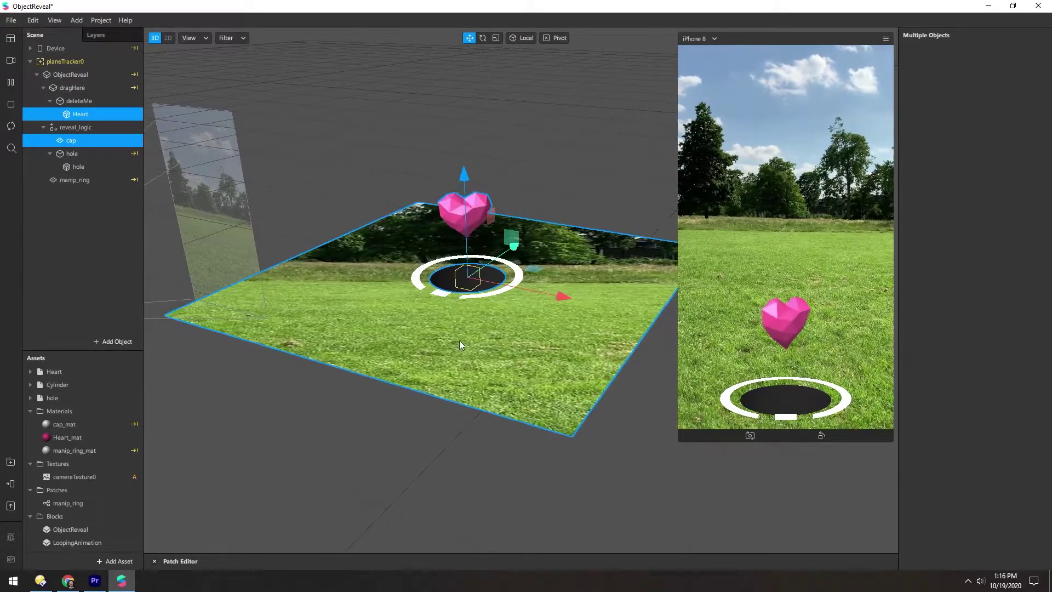
left_click(78, 167, "ctrl")
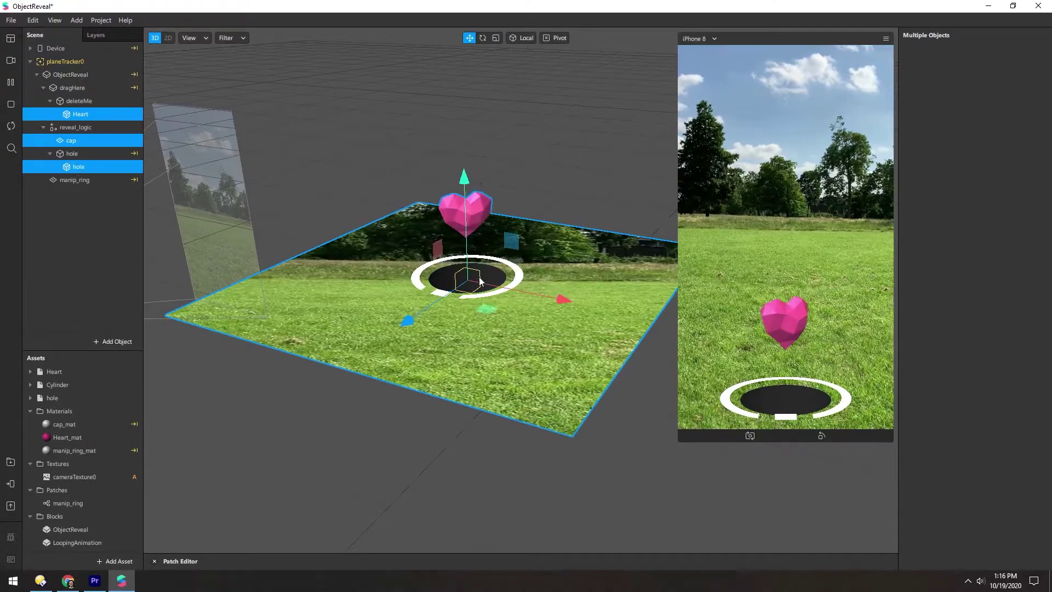
left_click_drag(466, 275, 460, 197, "alt")
right_click_drag(459, 197, 170, 202)
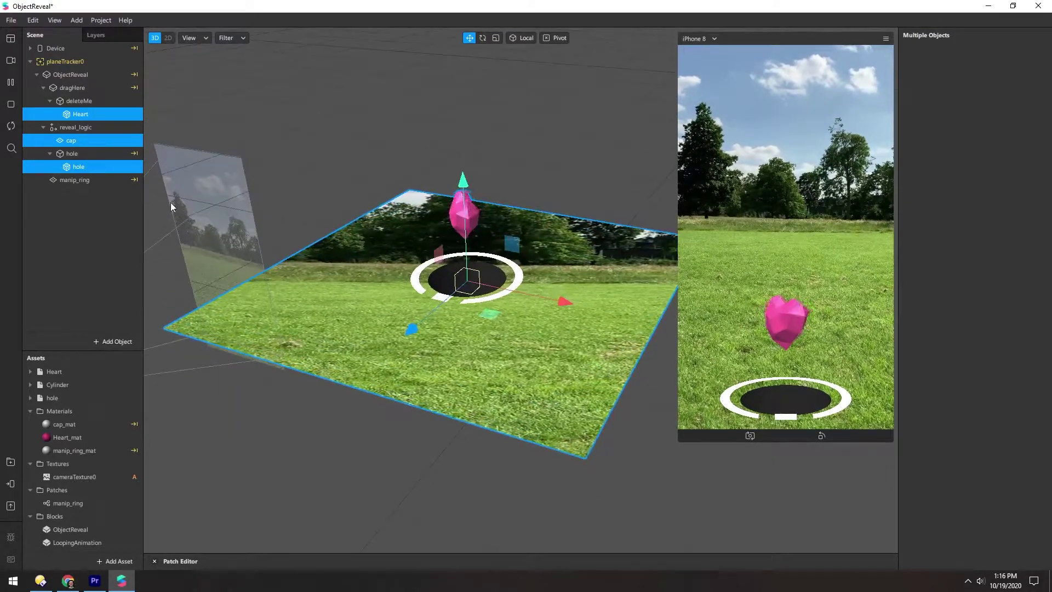
Step: Delete the manip_ring object from the scene
left_click(71, 181)
key("Delete")
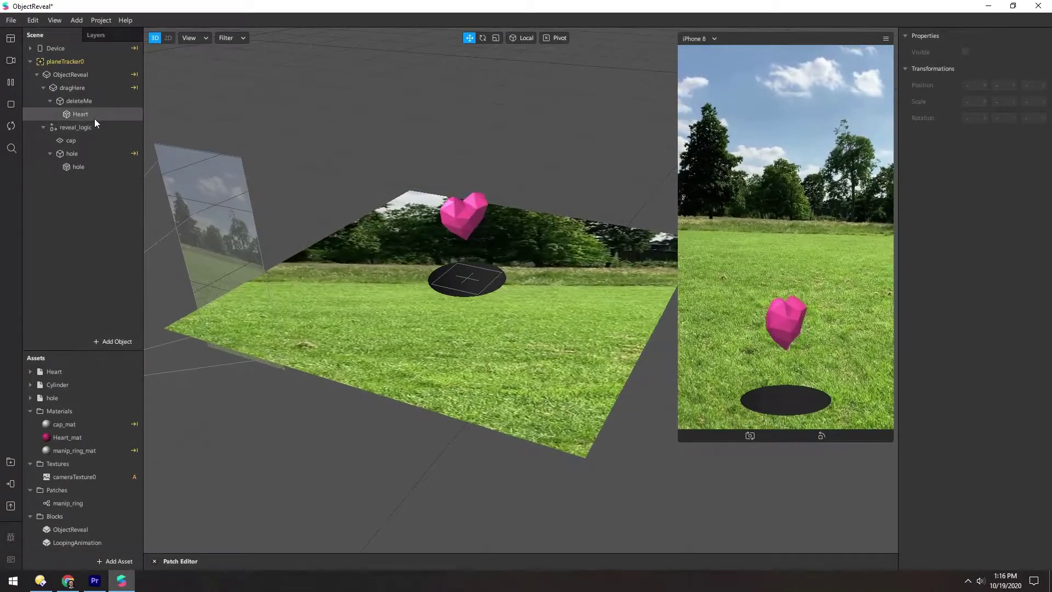
Step: Rename the deleteMe 3D object that contains the Heart mesh as Heart
left_click(83, 115)
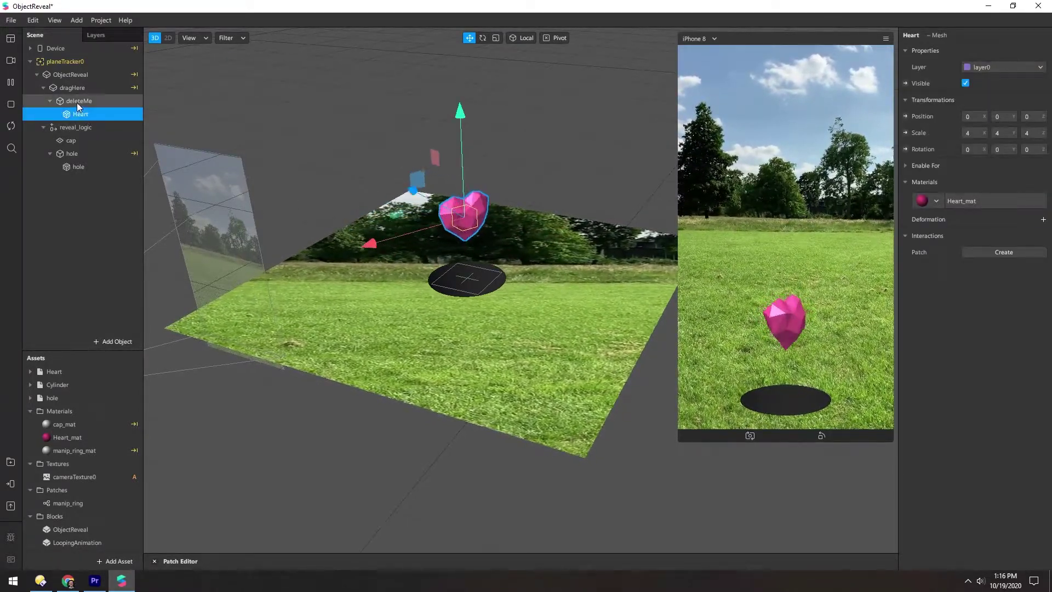
left_click(79, 103)
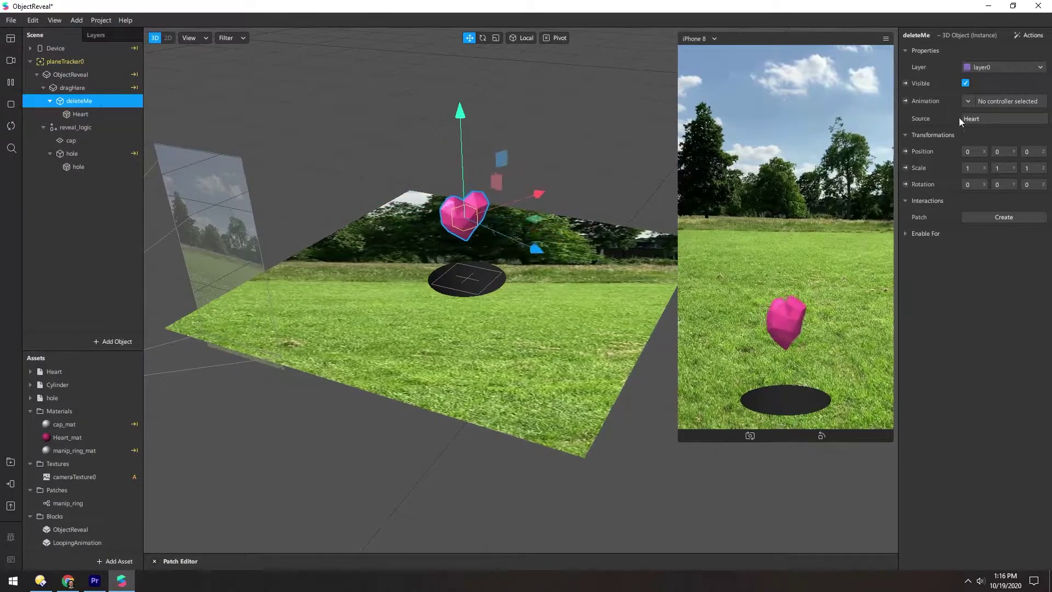
double_click(74, 101)
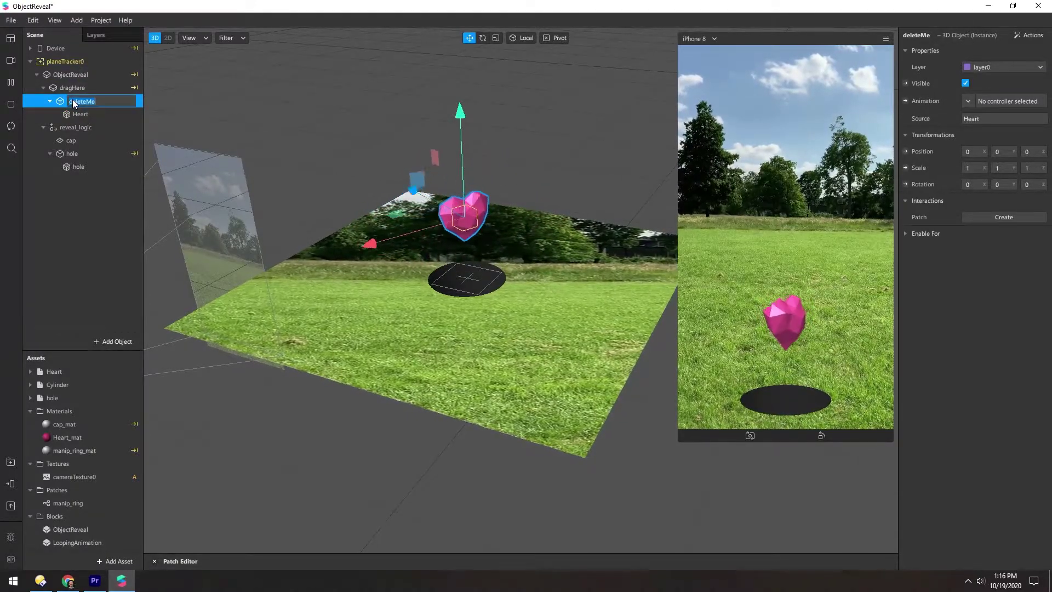
type("Heart")
key("Return")
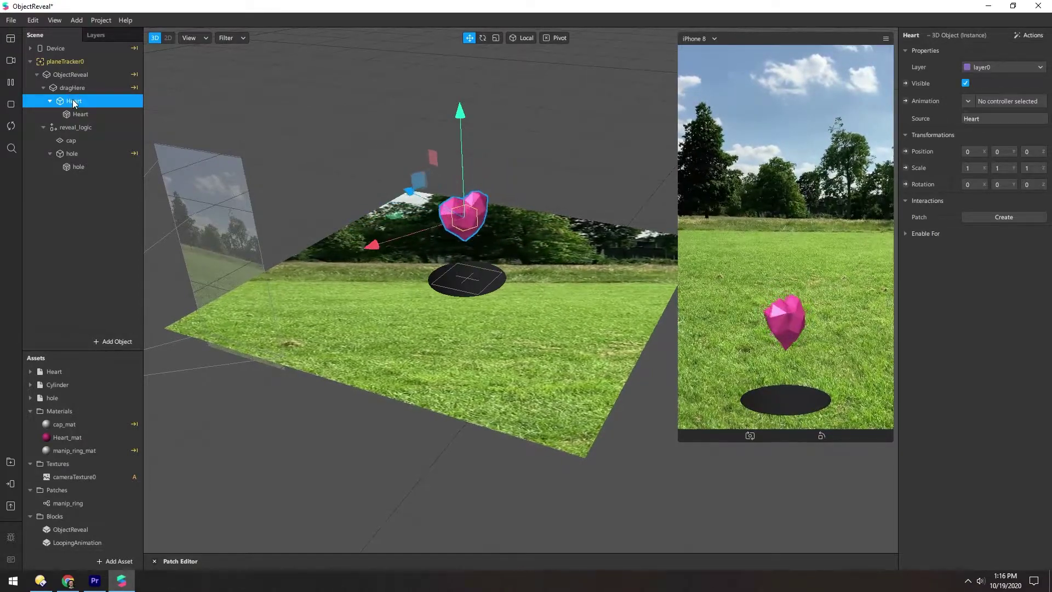
Step: Rename the dragHere block as Looping Animation
left_click(66, 88)
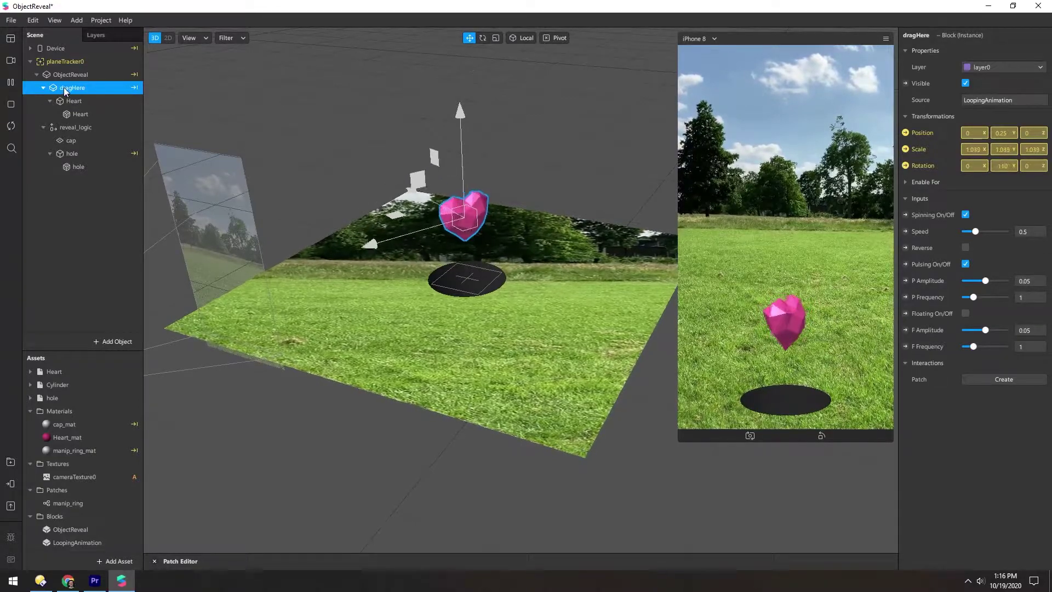
type("Loop")
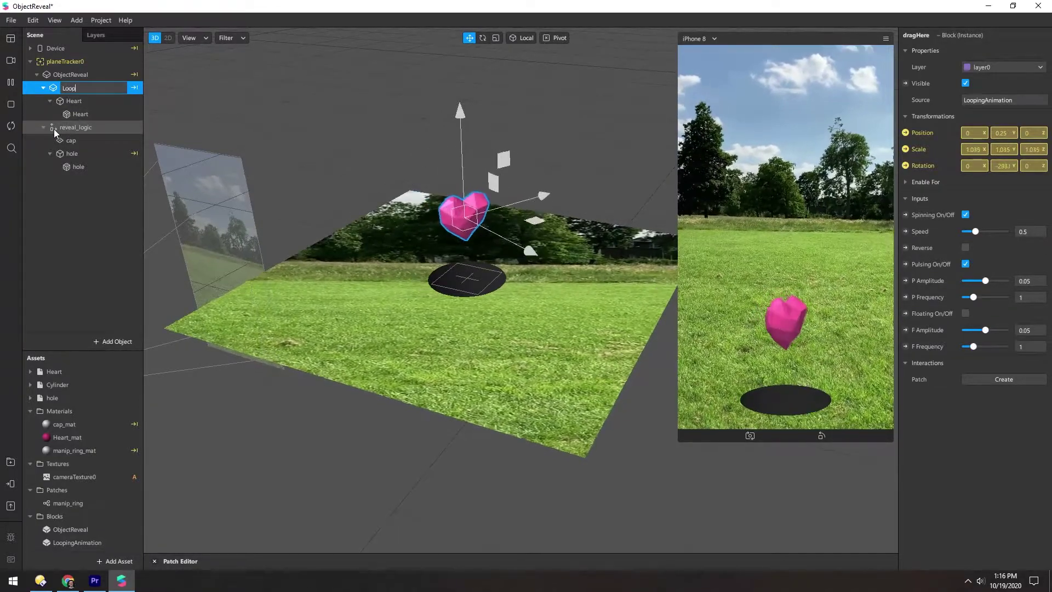
type("ing Animation")
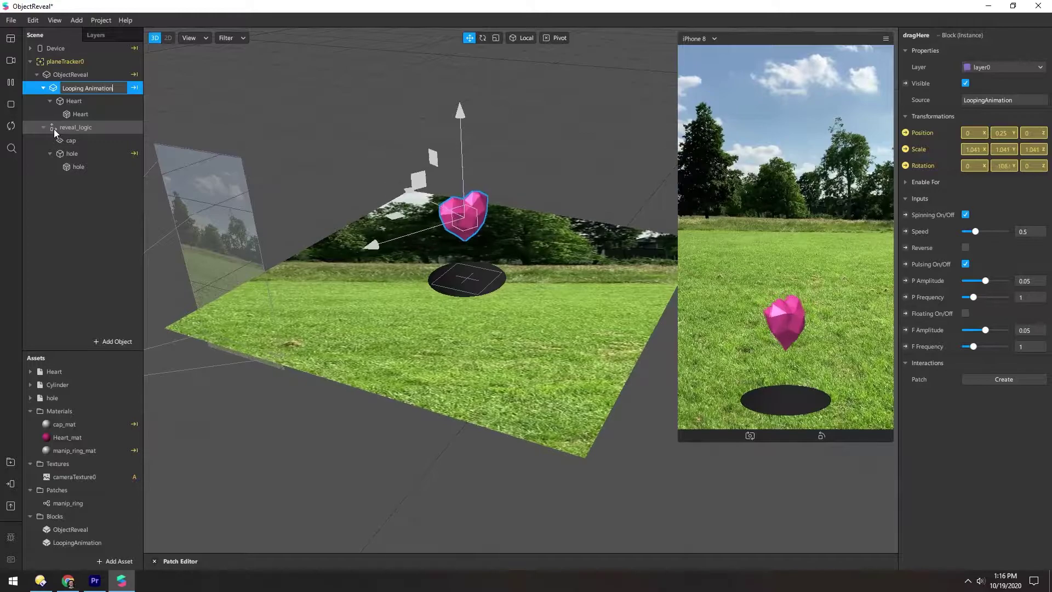
key("Return")
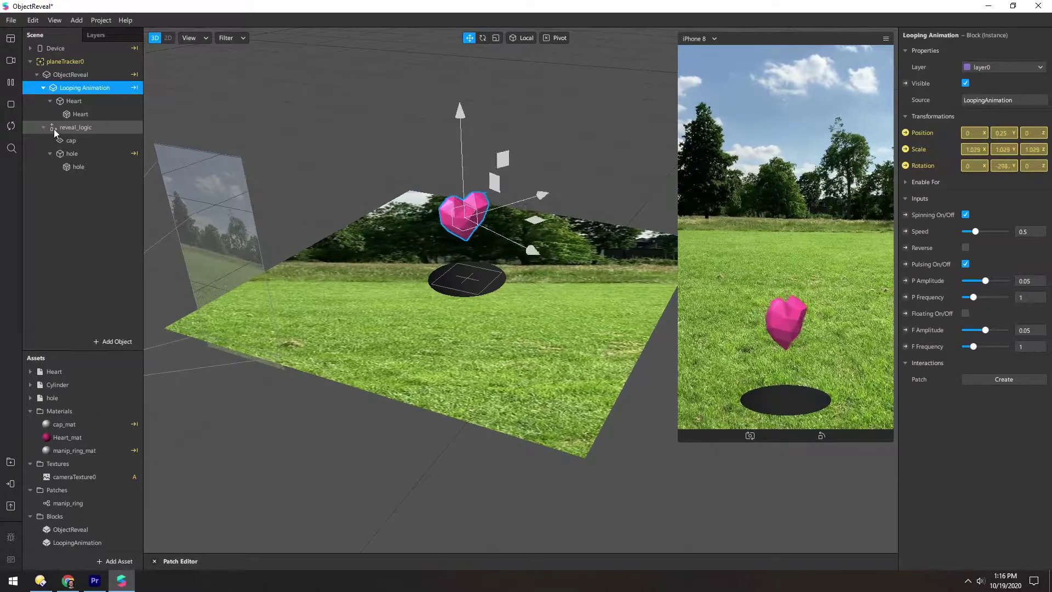
Step: Review the properties of the ObjectReveal block, the nested Looping Animation block and the Heart mesh
left_click(70, 75)
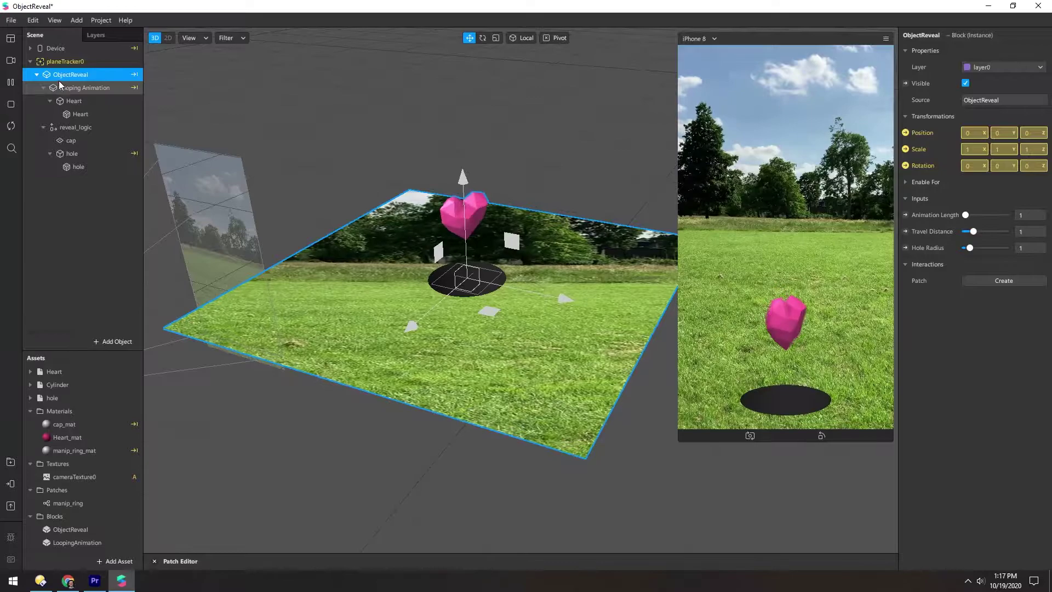
left_click(66, 115)
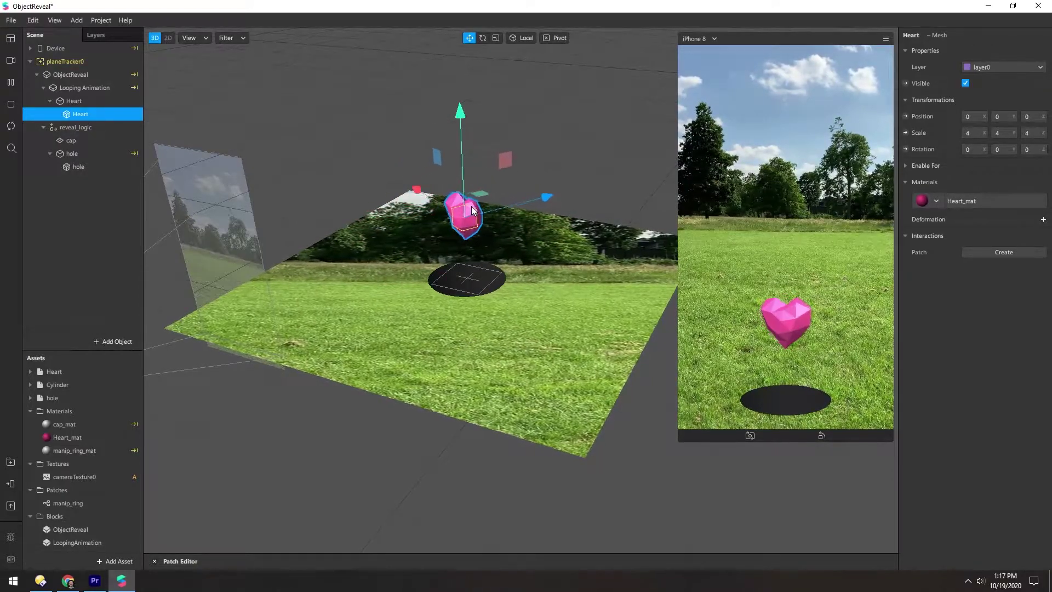
left_click(71, 87)
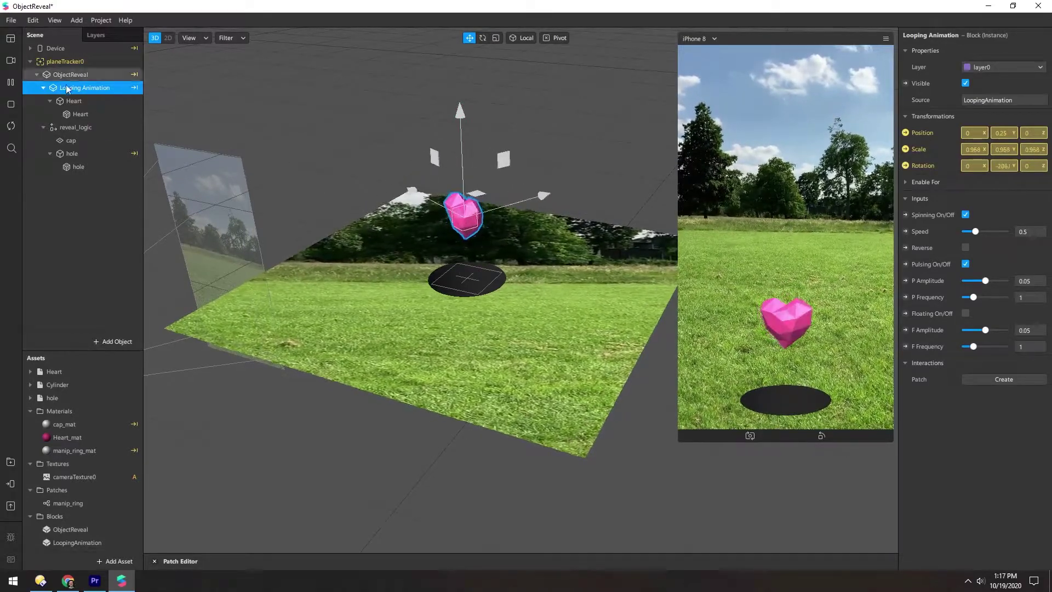
left_click(64, 112)
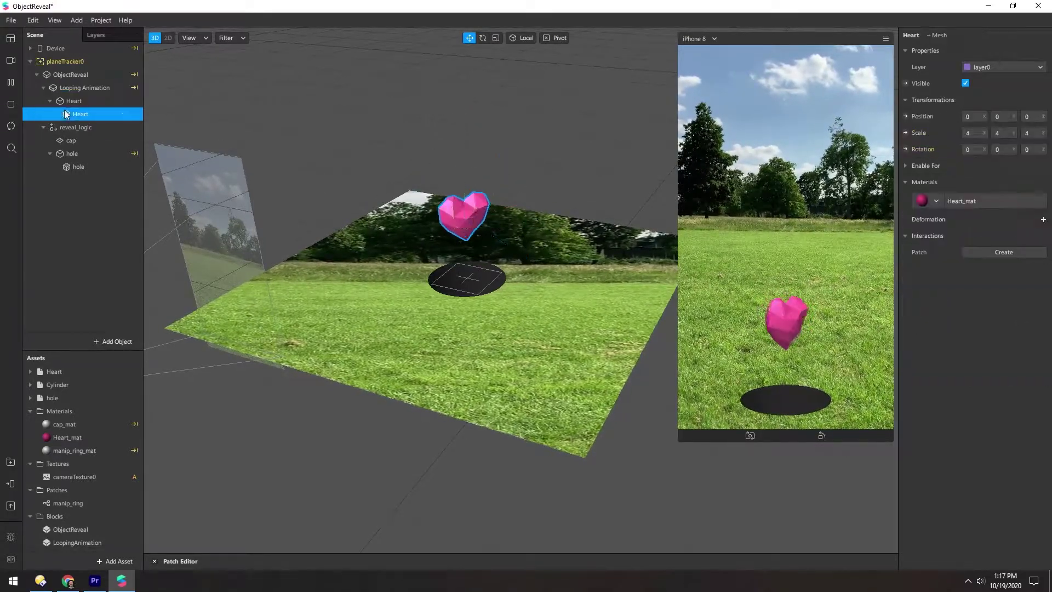
Step: Examine the hole mesh under reveal_logic up close and from several angles
left_click(70, 166)
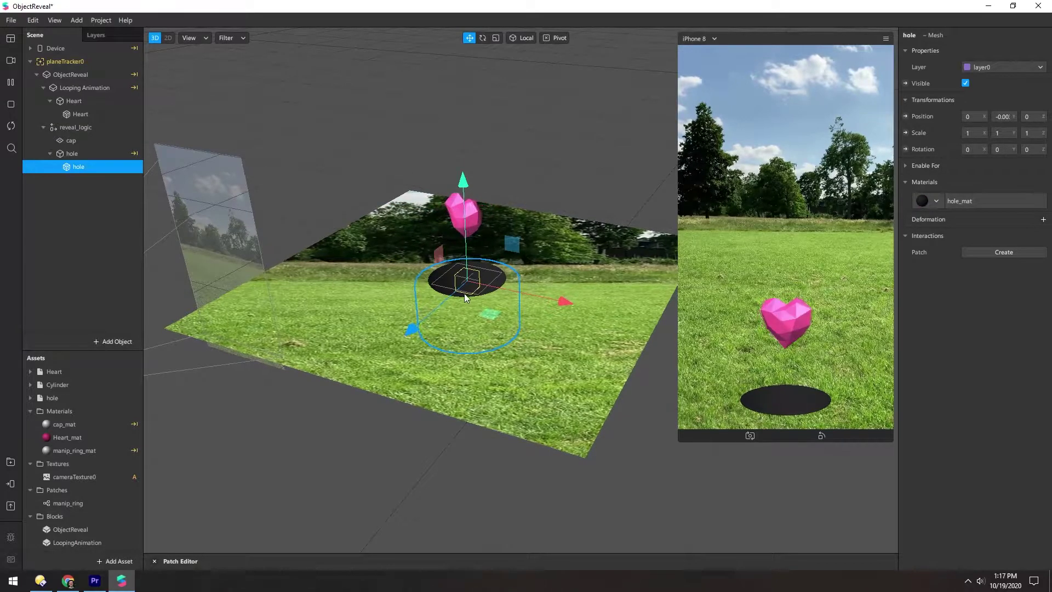
left_click_drag(466, 294, 439, 167, "alt")
mouse_move(458, 287)
left_mouse_down()
mouse_move(474, 383)
mouse_move(464, 299)
left_mouse_up()
scroll(463, 296, "up", 5)
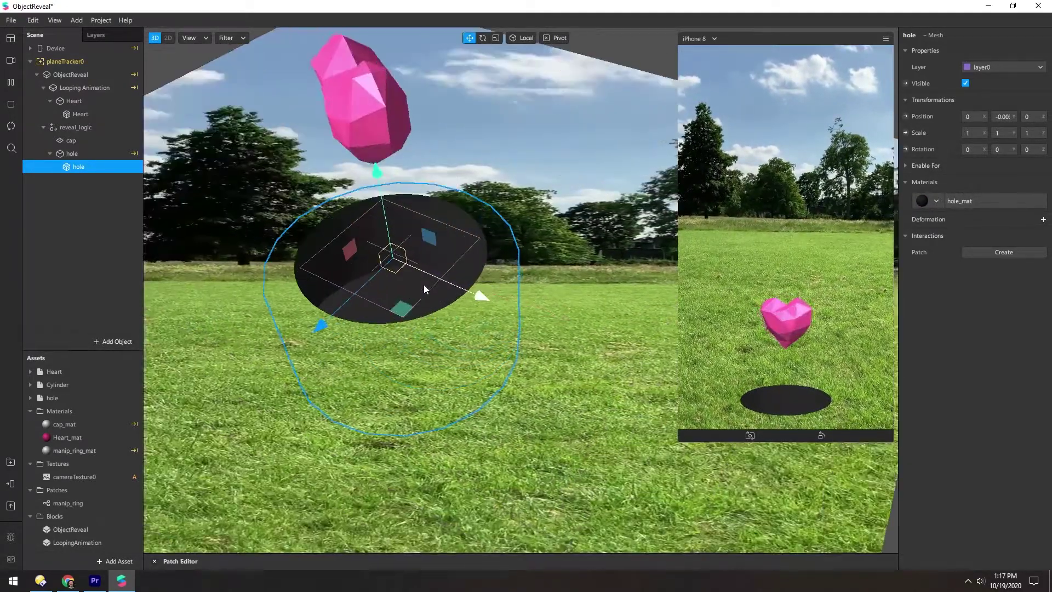
left_click_drag(373, 304, 376, 282, "alt")
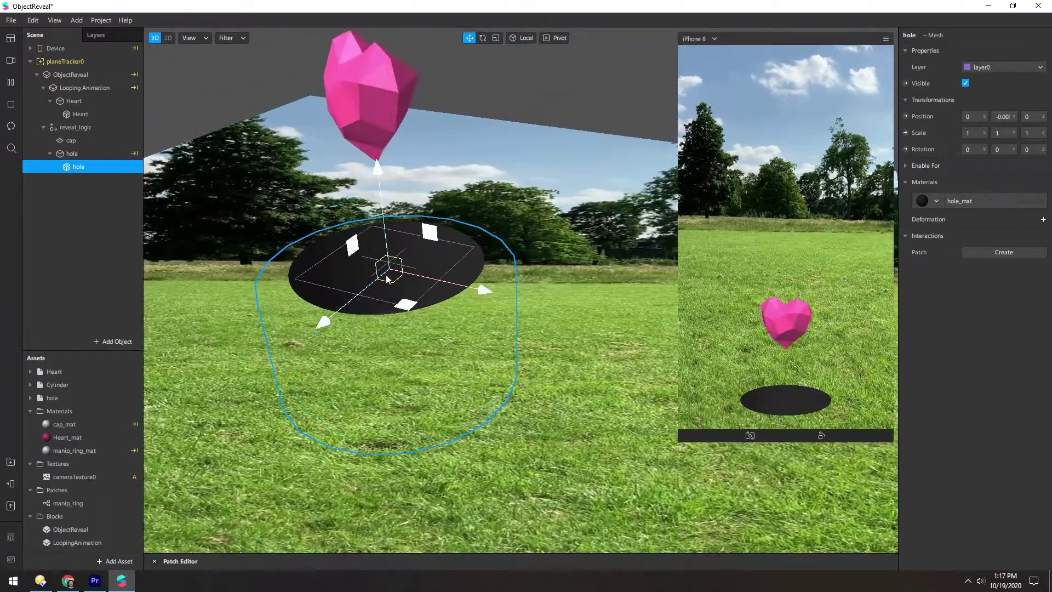
scroll(427, 287, "down", 5)
left_click_drag(461, 290, 494, 311, "alt")
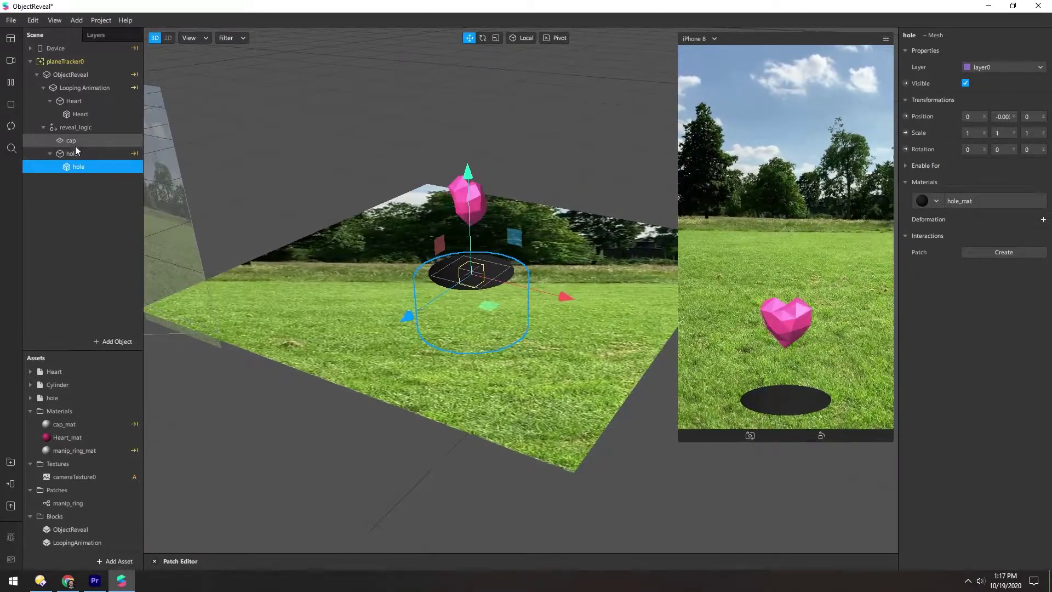
Step: Inspect the cap plane, its cap_mat material and the material's Alpha Test cutoff setting
left_click(70, 141)
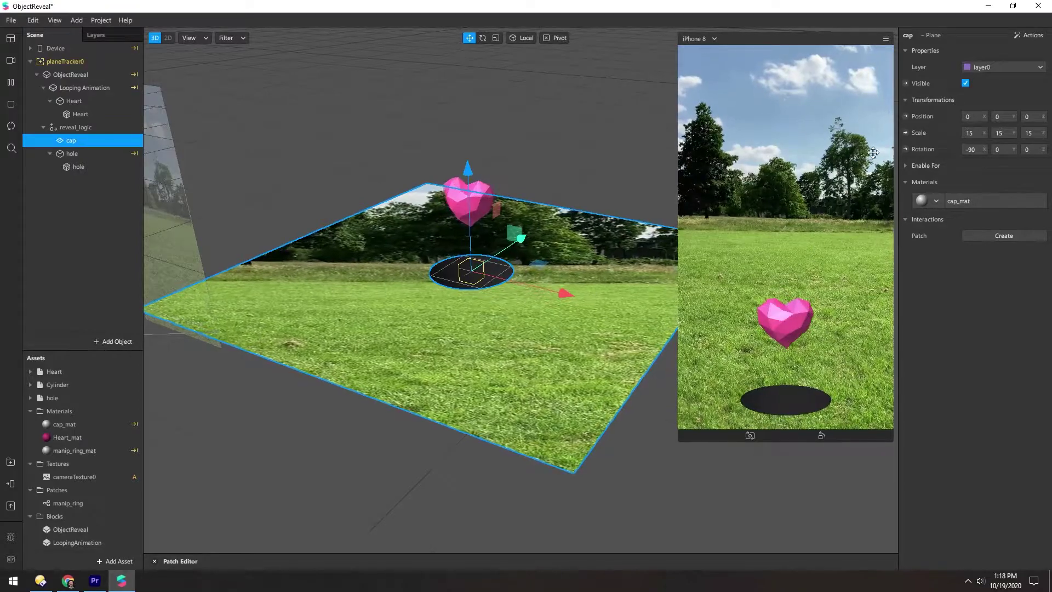
left_click_drag(391, 306, 426, 288, "alt")
right_click_drag(426, 288, 381, 347)
right_click_drag(512, 307, 602, 274)
left_click(967, 202)
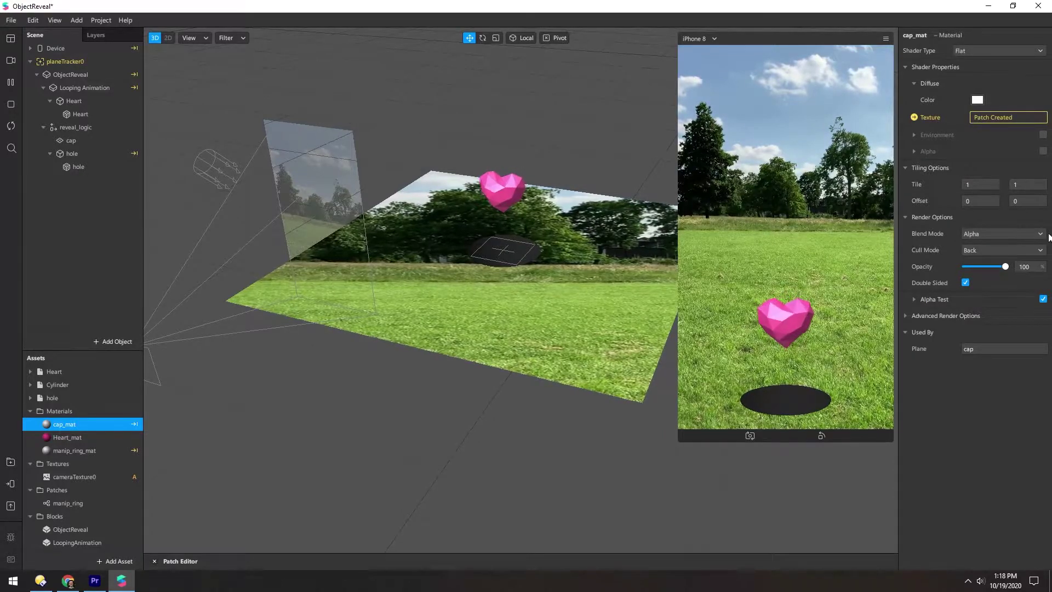
left_click(915, 299)
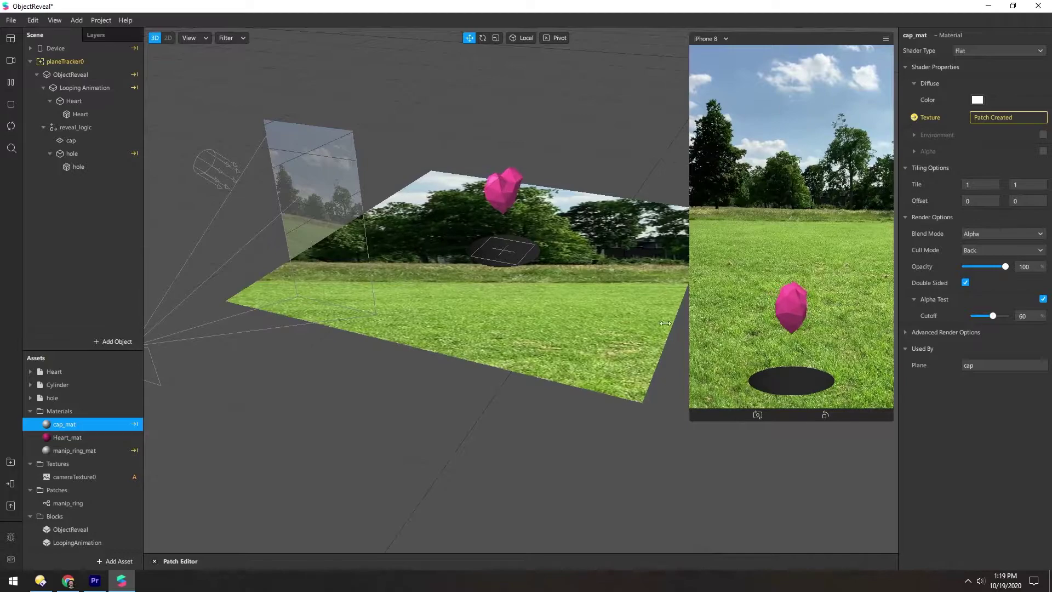
Step: Expand the Patch Editor and shrink the device preview to expose the Mix patch feeding cap_mat
left_click_drag(505, 554, 481, 263)
scroll(673, 448, "up", 10)
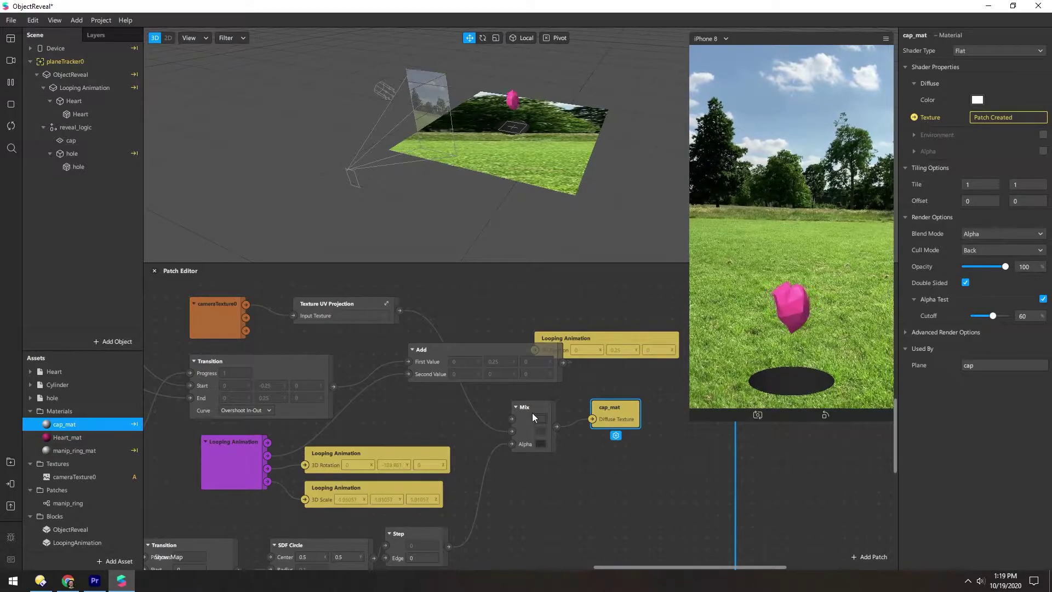
middle_click_drag(483, 418, 568, 398)
left_click(618, 387)
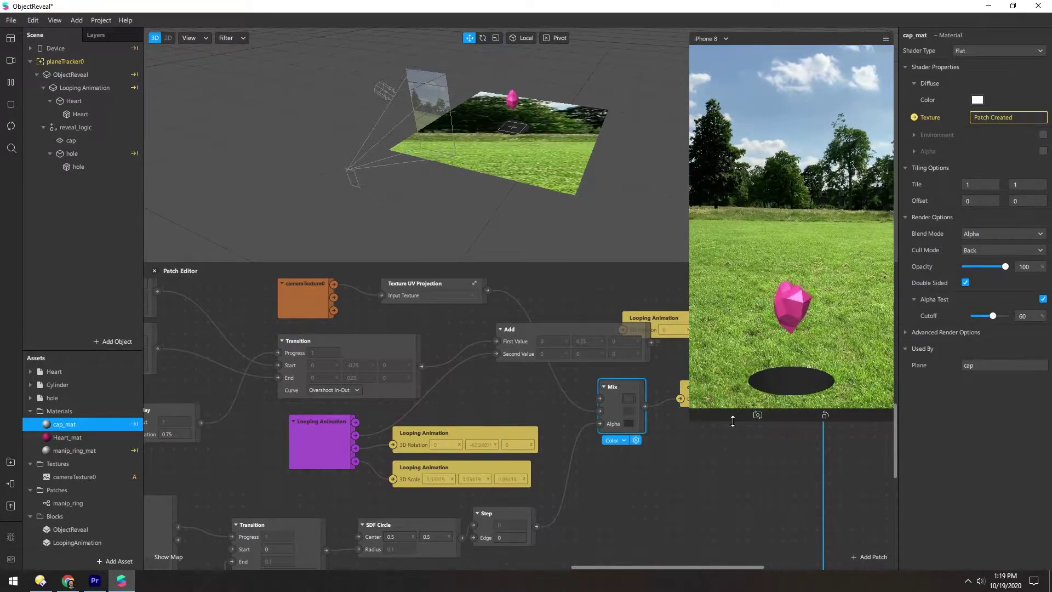
left_click_drag(691, 419, 754, 304)
middle_click_drag(457, 338, 466, 402)
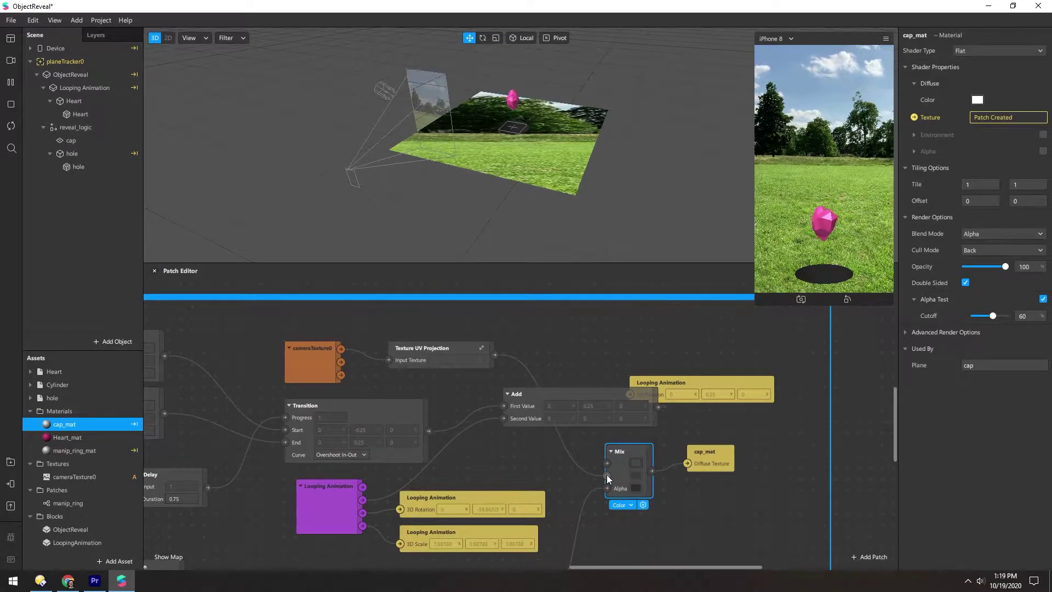
Step: Move the Texture UV Projection patch slightly higher than the cameraTexture0 patch
left_click(293, 349)
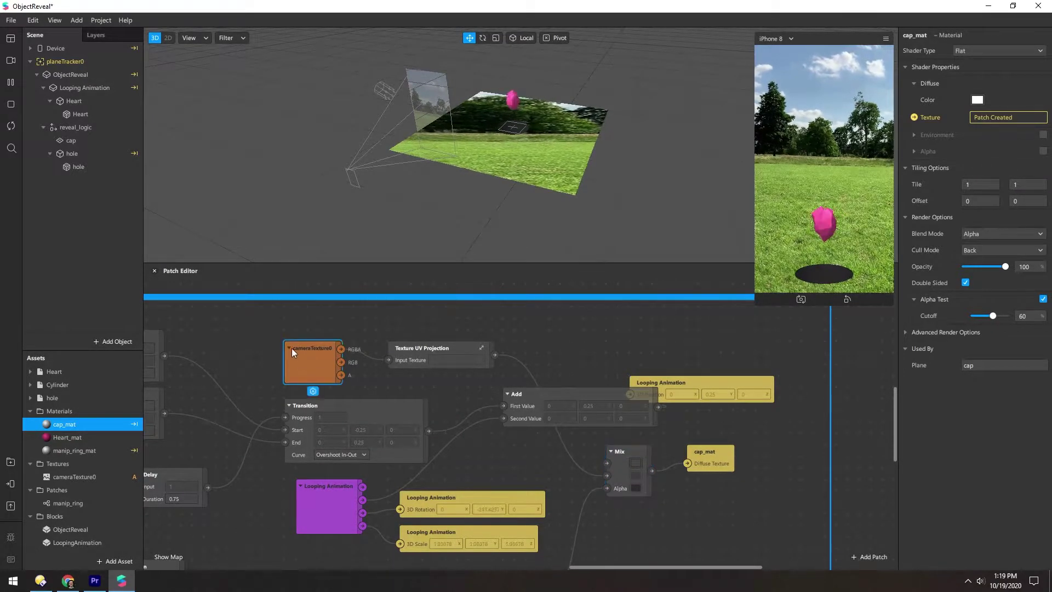
left_click(405, 350)
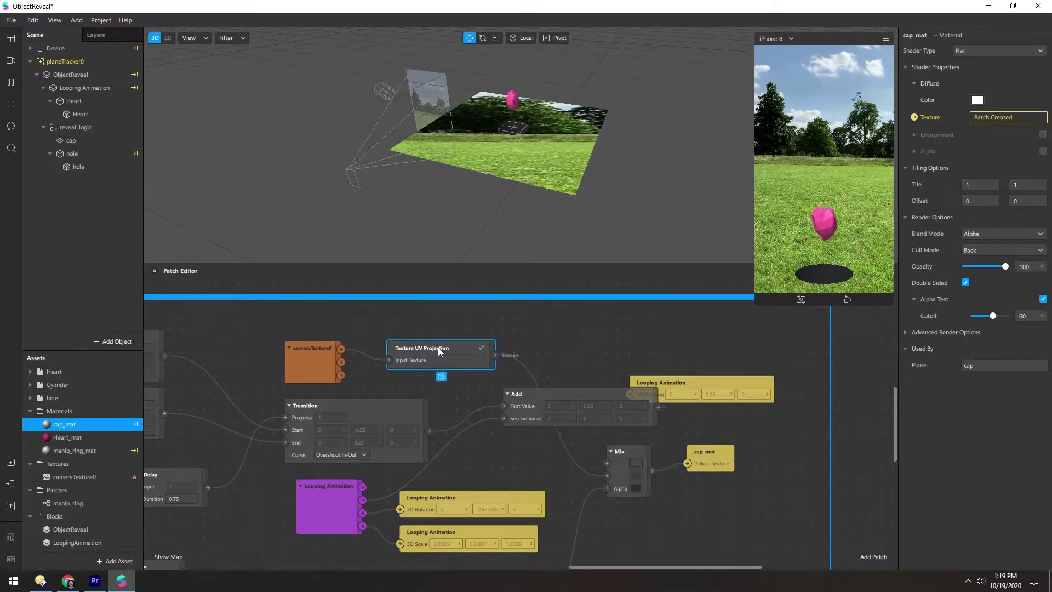
left_click_drag(433, 340, 433, 319)
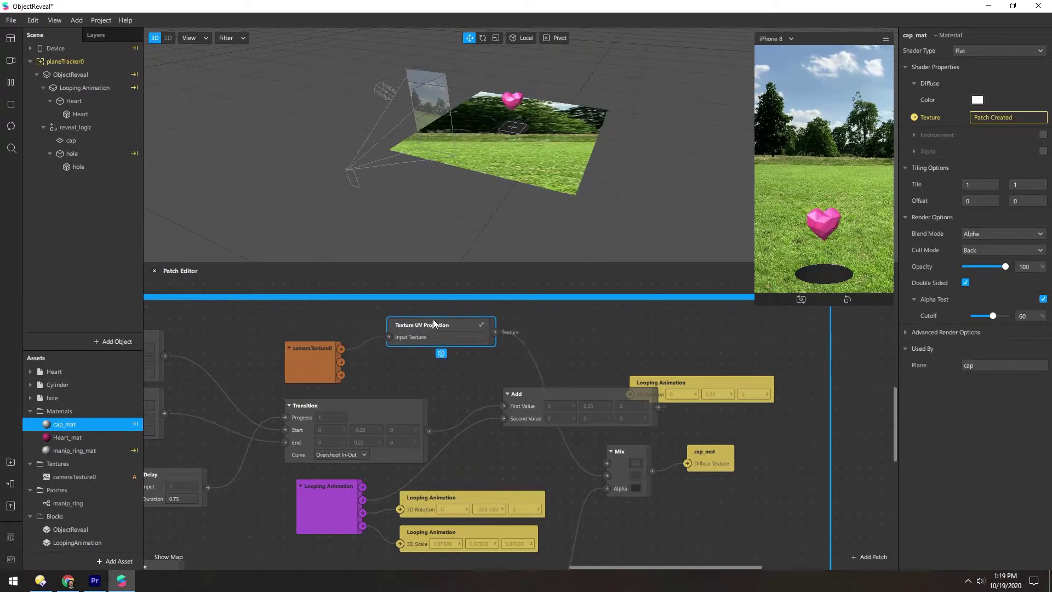
Step: Connect cameraTexture0's RGBA output directly to the Mix patch's second input and inspect the cap plane from several angles
left_click(341, 349)
left_click_drag(605, 480, 608, 474)
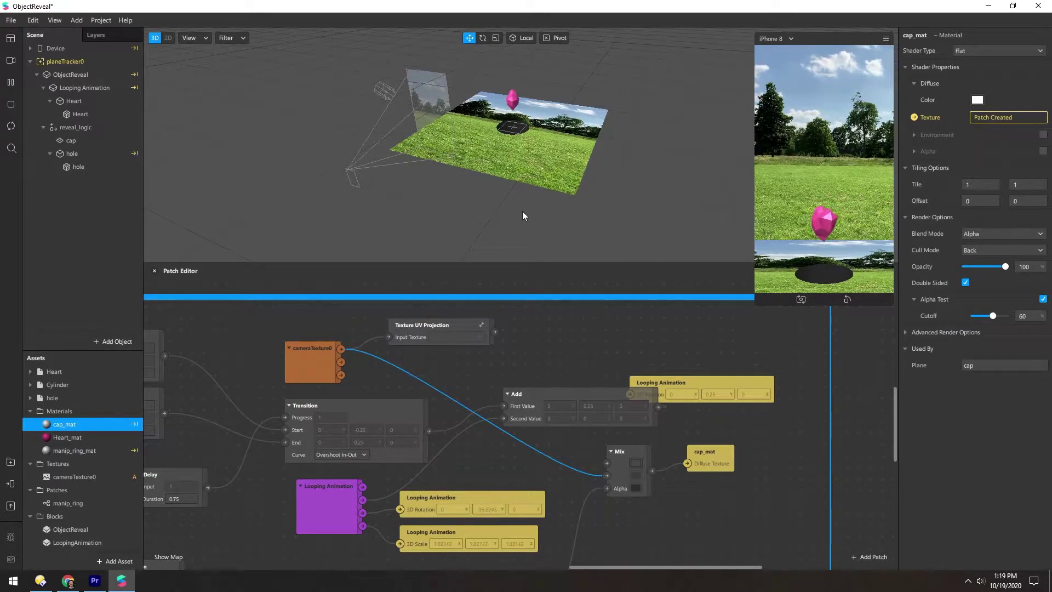
left_click_drag(514, 203, 446, 184)
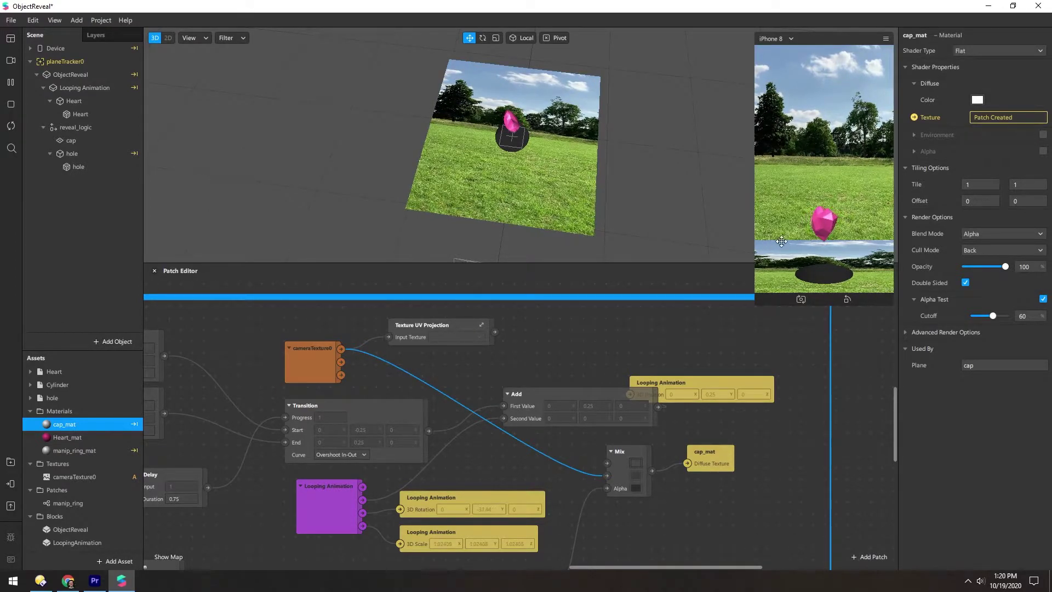
middle_click_drag(512, 91, 473, 151)
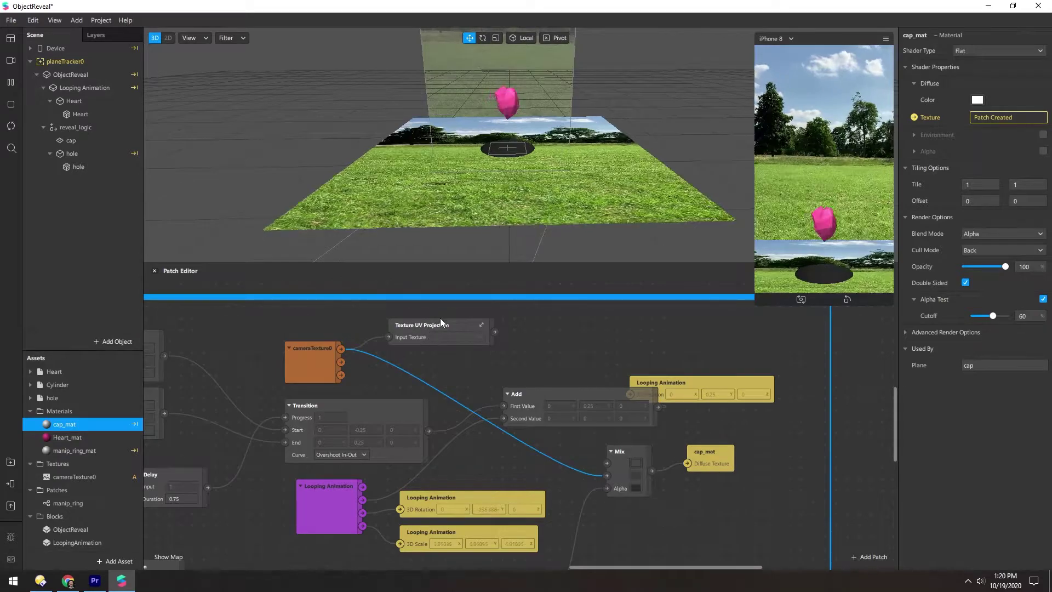
Step: Reconnect the Texture UV Projection's Texture output to the Mix patch's second input
left_click_drag(496, 332, 606, 476)
left_click_drag(414, 142, 468, 160)
scroll(537, 445, "down", 5)
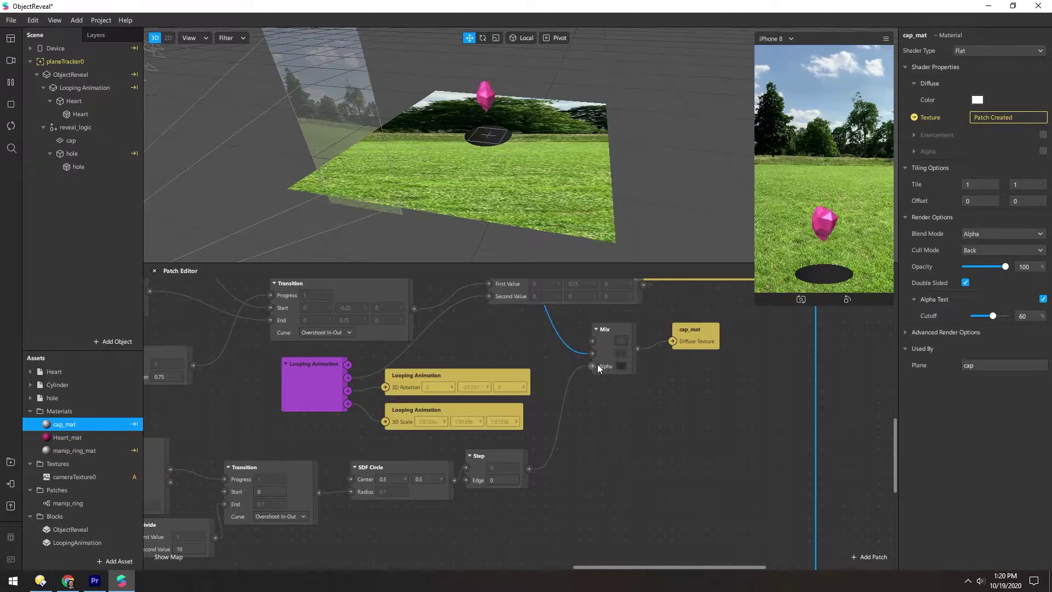
Step: Move the Step patch slightly farther away from the SDF Circle patch
left_click_drag(572, 470, 814, 382)
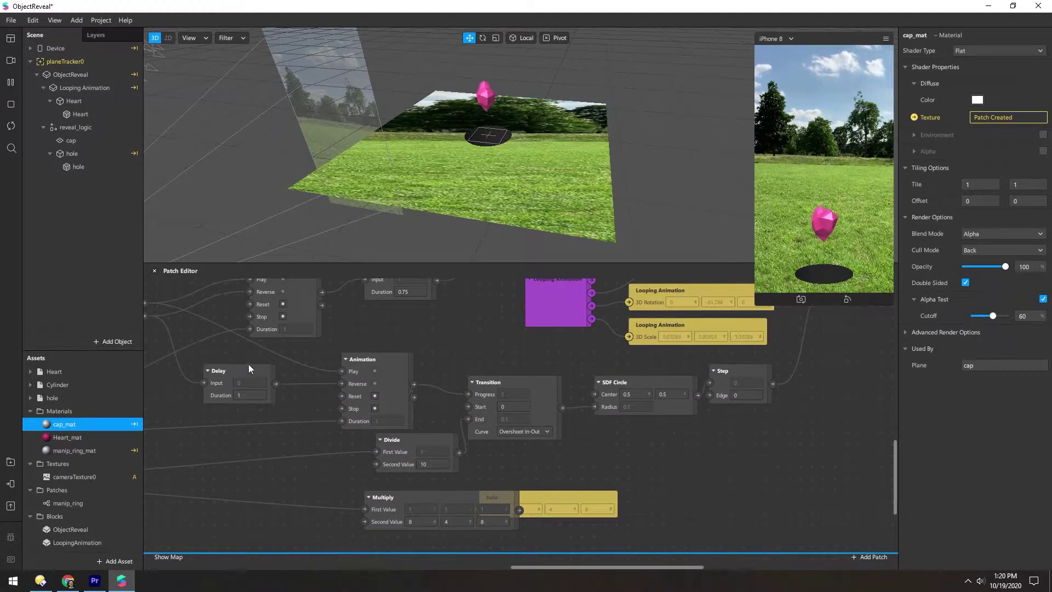
left_click_drag(640, 447, 497, 469)
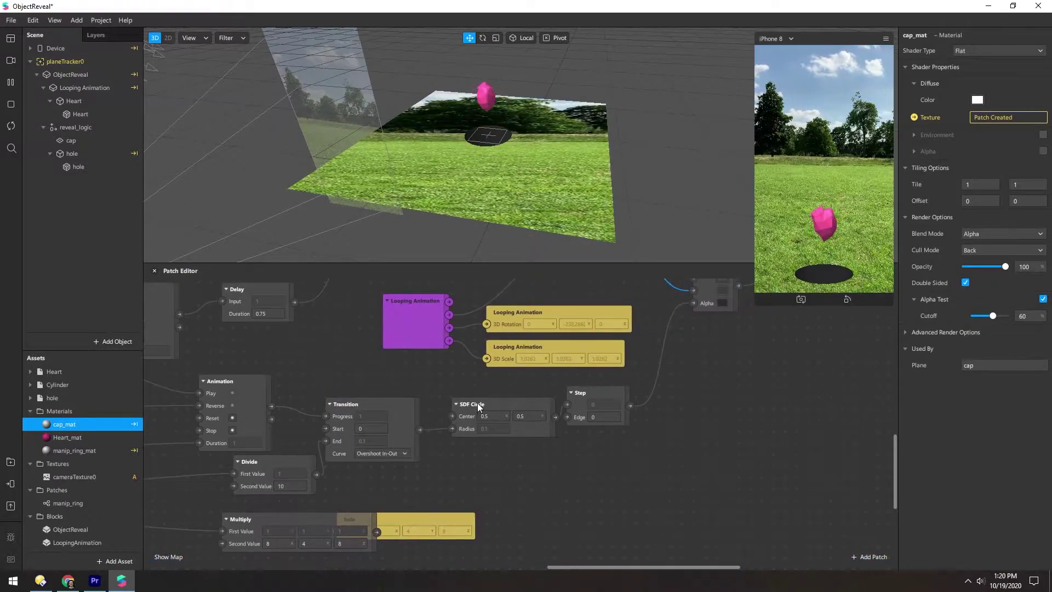
left_click(478, 403)
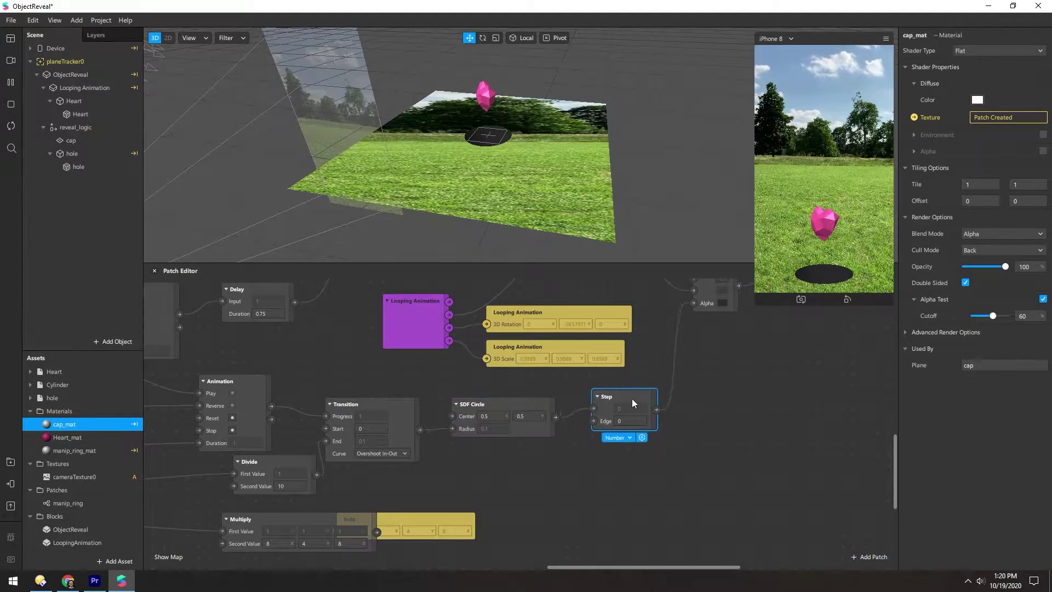
left_click_drag(632, 404, 638, 400)
Step: Try a value of 0.7 for the first Center coordinate of the SDF Circle patch
left_click(494, 418)
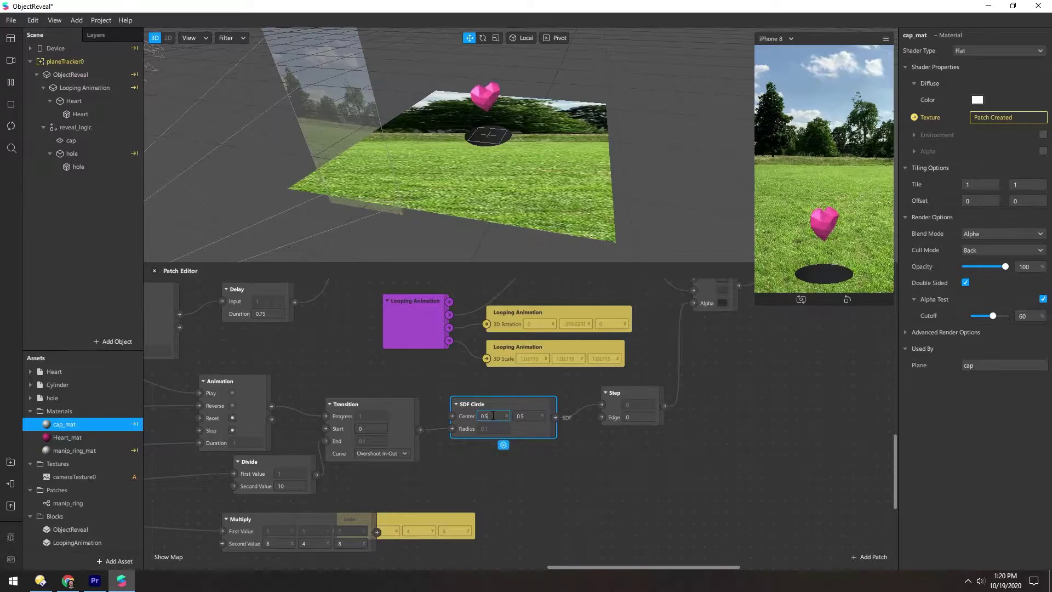
key("BackSpace")
type("7")
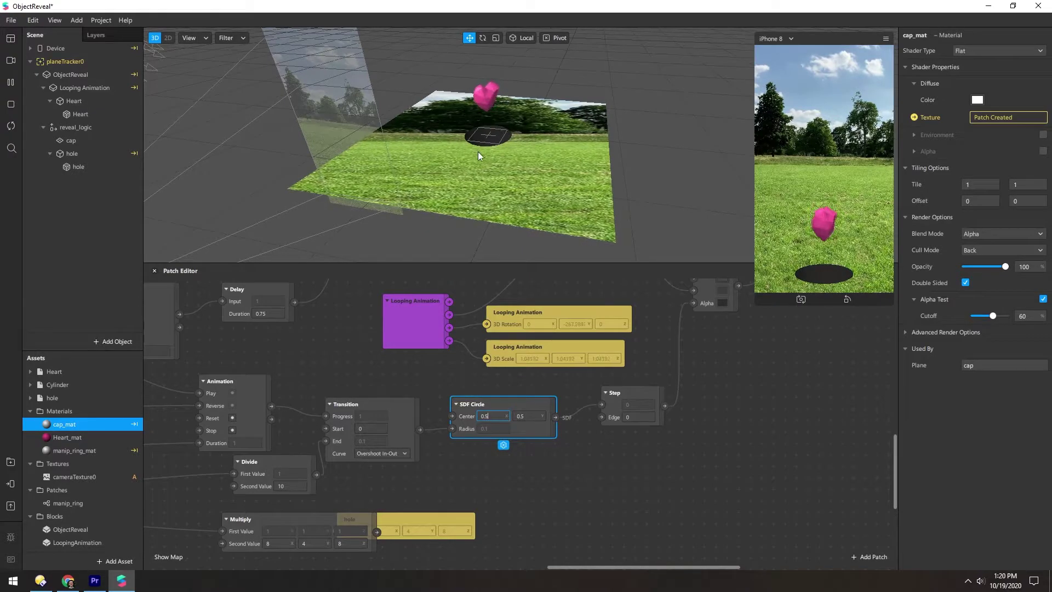
Step: Connect the SDF Circle's output directly to the Mix patch's Alpha input, and turn off Alpha Test for cap_mat to inspect the cap plane's gradient
left_click_drag(570, 446, 459, 478)
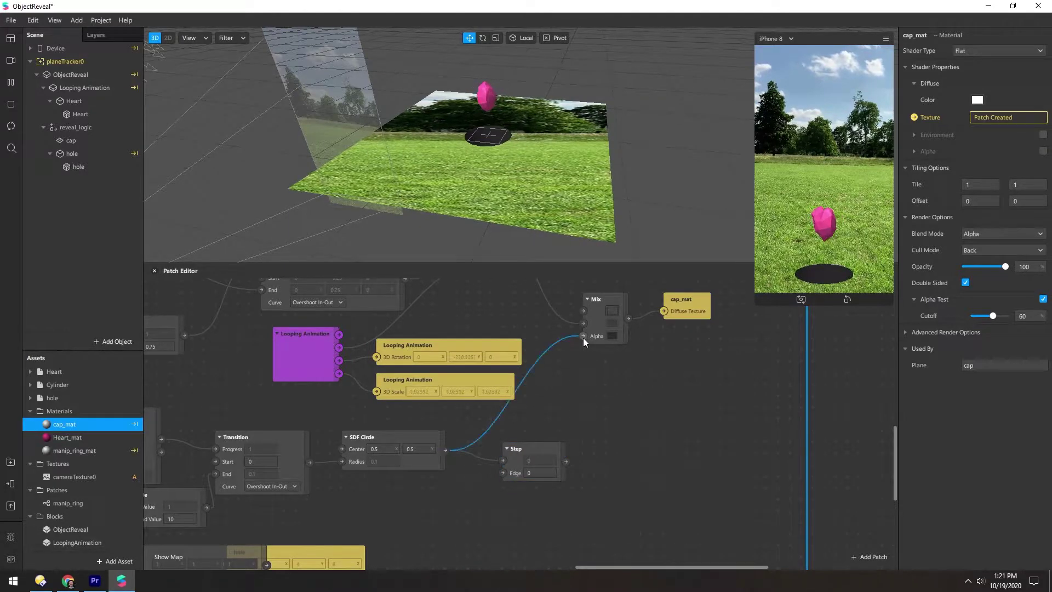
left_click(1043, 299)
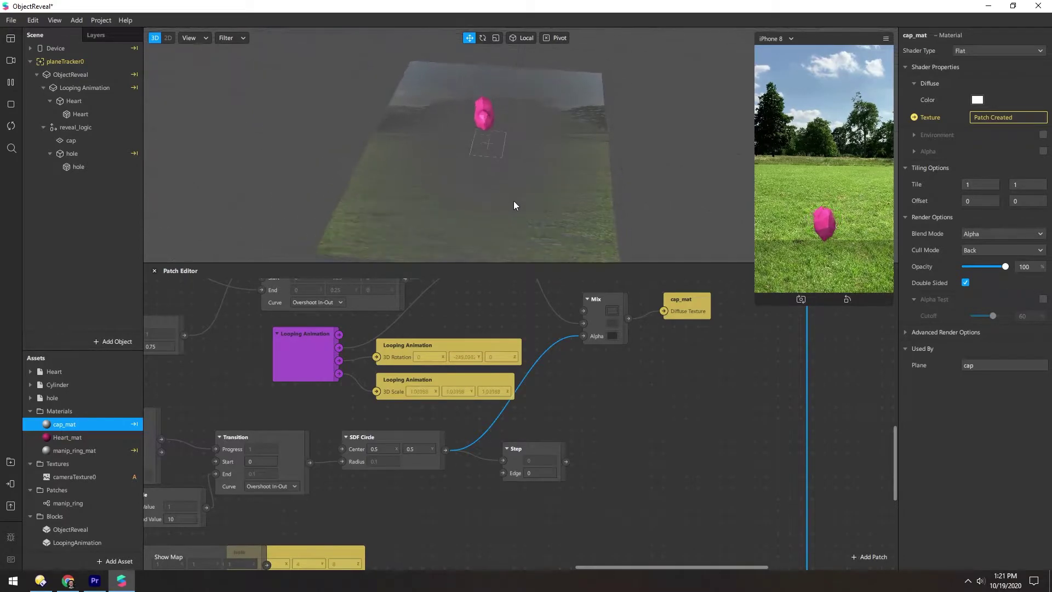
left_click_drag(514, 203, 518, 260, "alt")
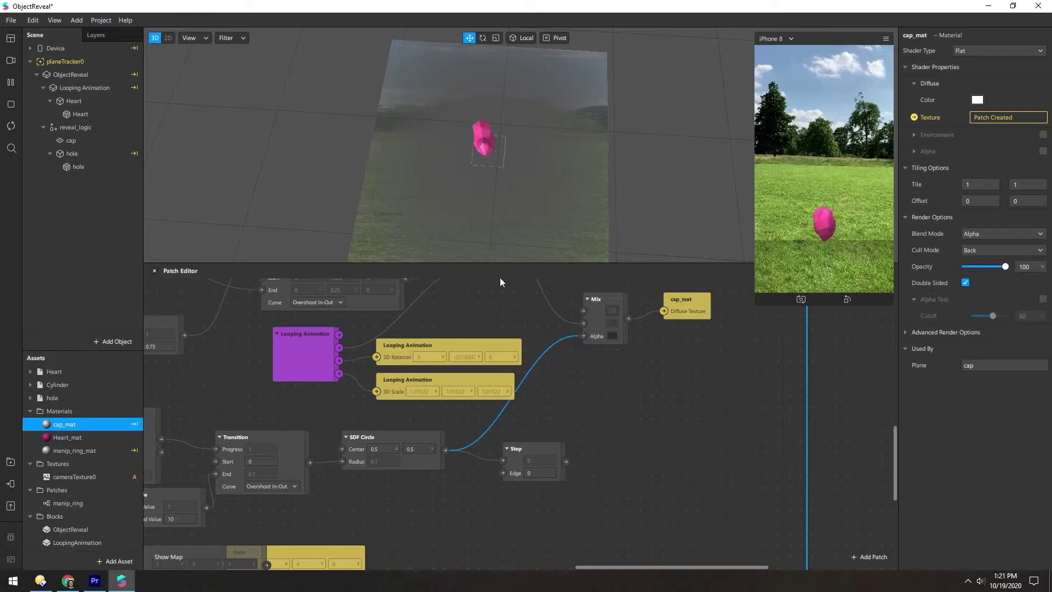
left_click_drag(484, 182, 416, 104, "alt")
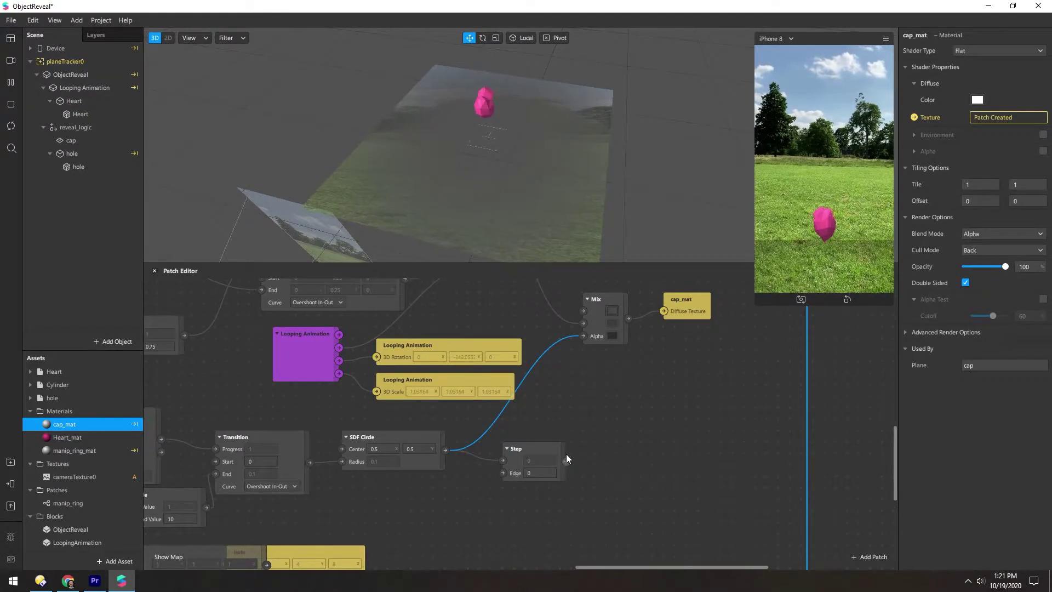
Step: Reconnect the Step patch's output to the Mix patch's Alpha input, and test Edge values of 0.2 and 0.3 before restoring 0
left_click_drag(567, 462, 580, 336)
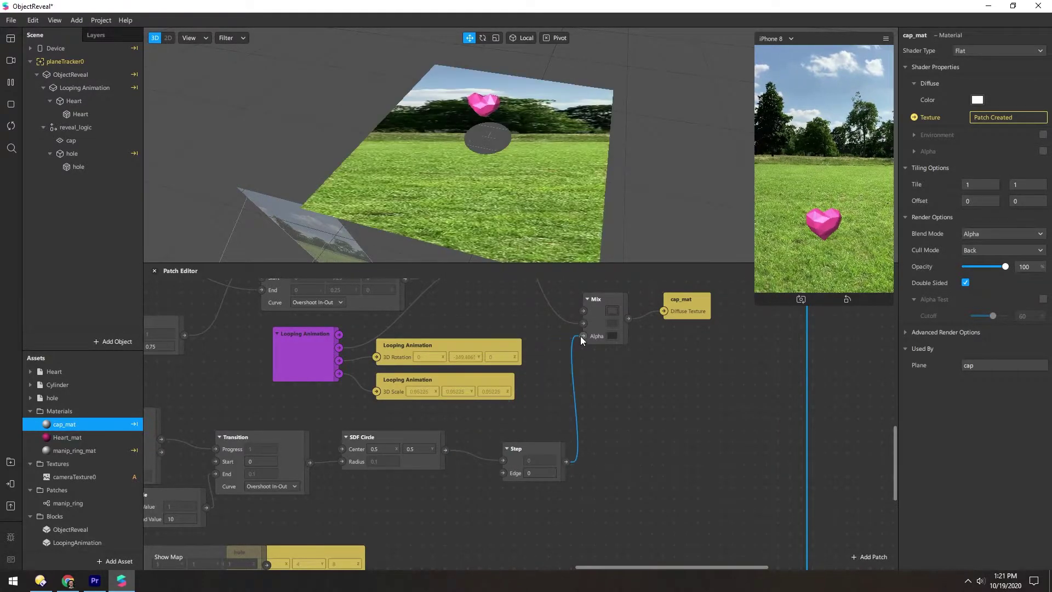
left_click(537, 472)
type("0.2")
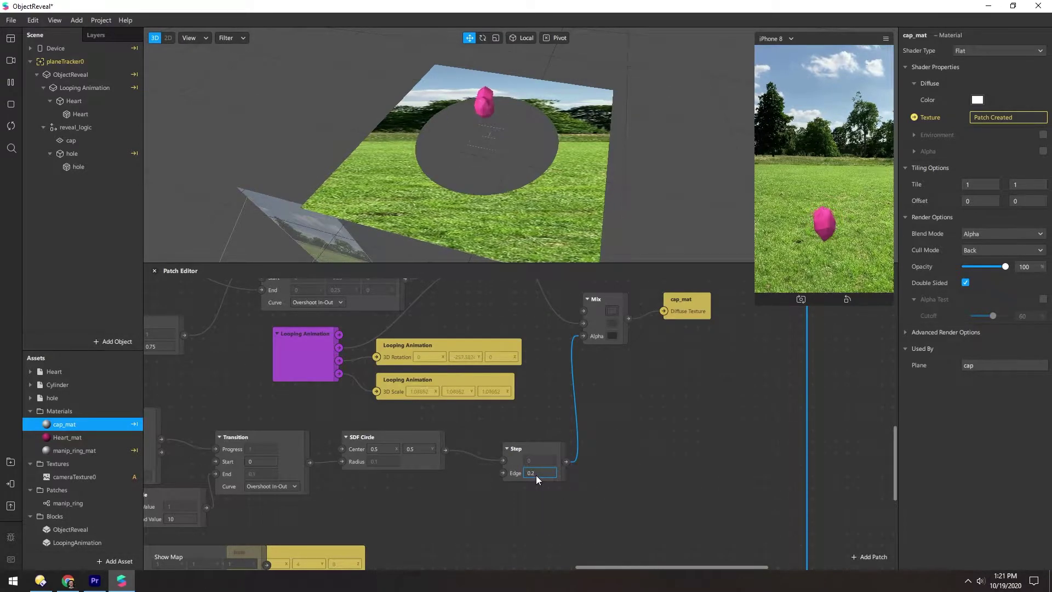
key("BackSpace")
type("3")
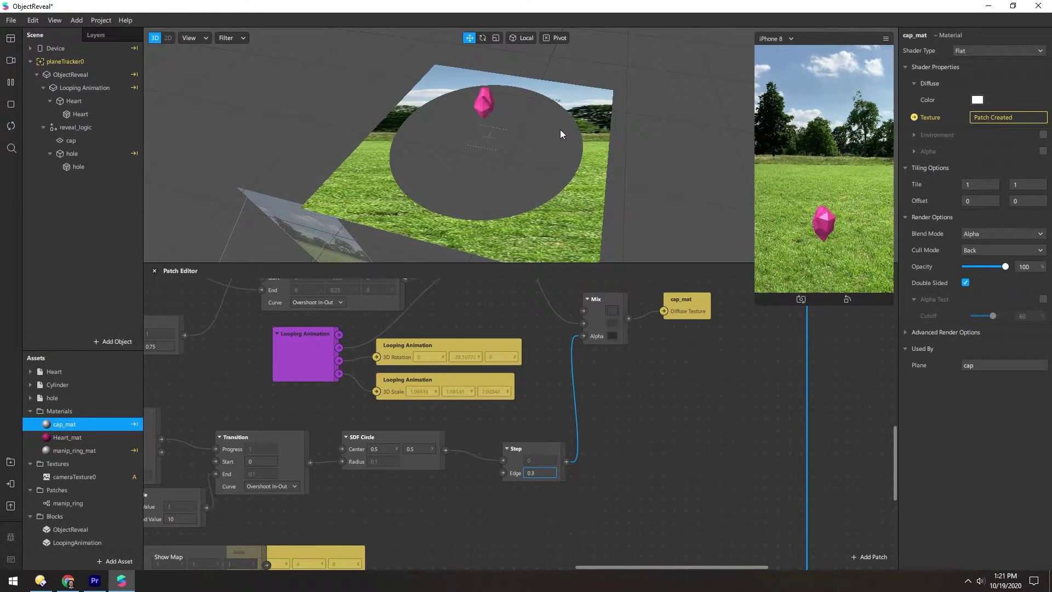
key("BackSpace")
key("BackSpace")
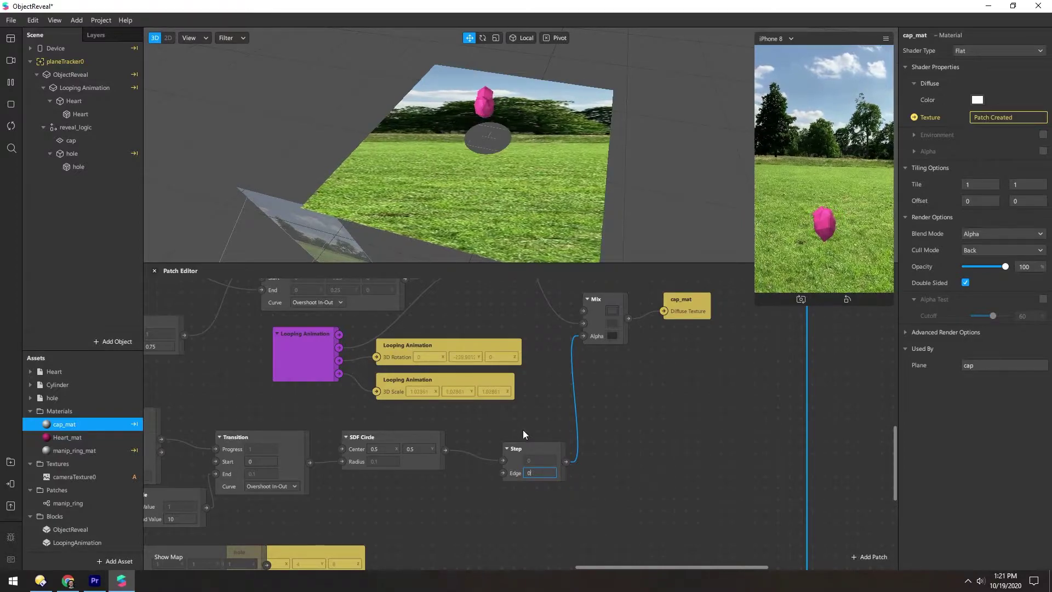
Step: Examine the whole patch graph, the exposed inputs of the Looping Animation and ObjectReveal blocks, and the cap plane from several angles
middle_click_drag(562, 405, 603, 423)
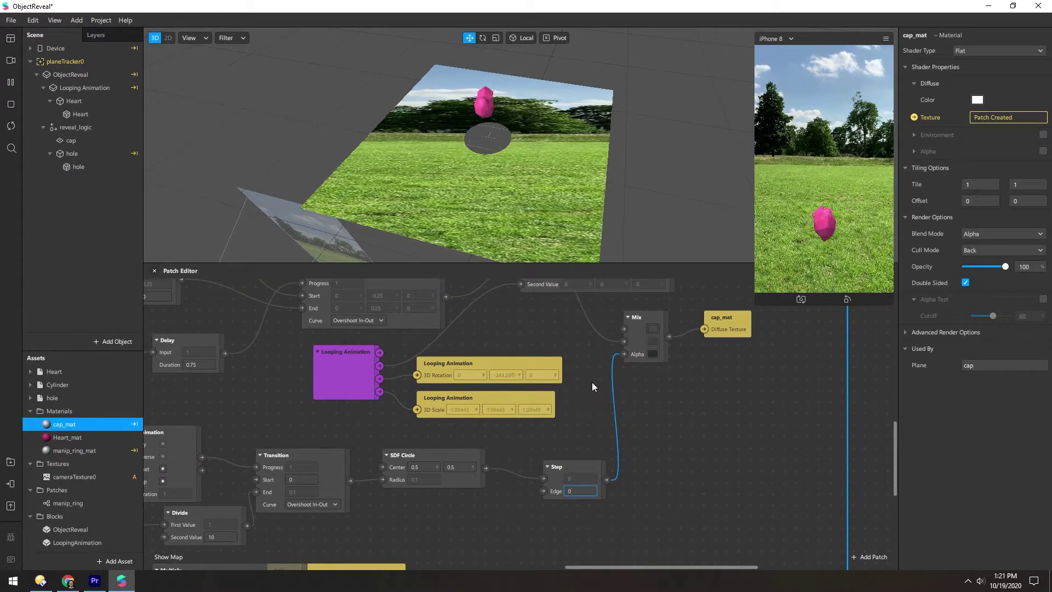
scroll(592, 383, "down", 5)
left_click_drag(339, 350, 554, 410)
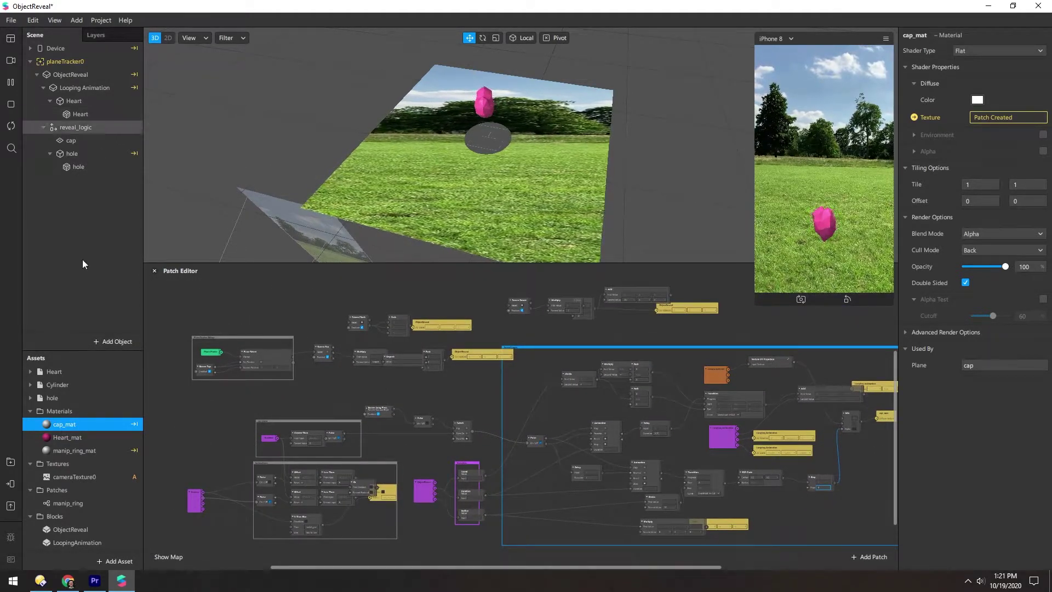
left_click(59, 103)
left_click(58, 90)
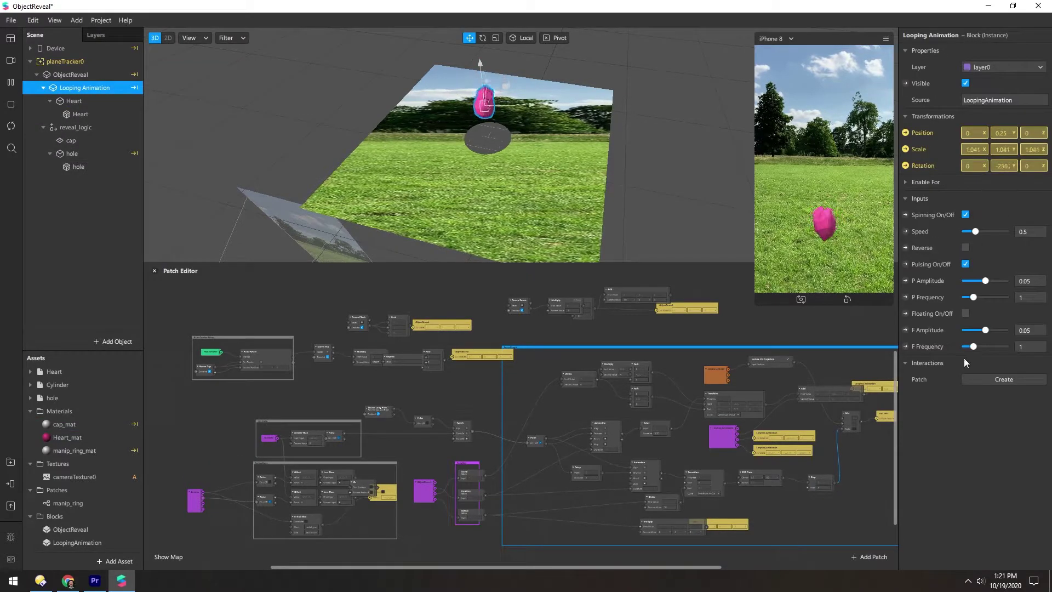
left_click(77, 75)
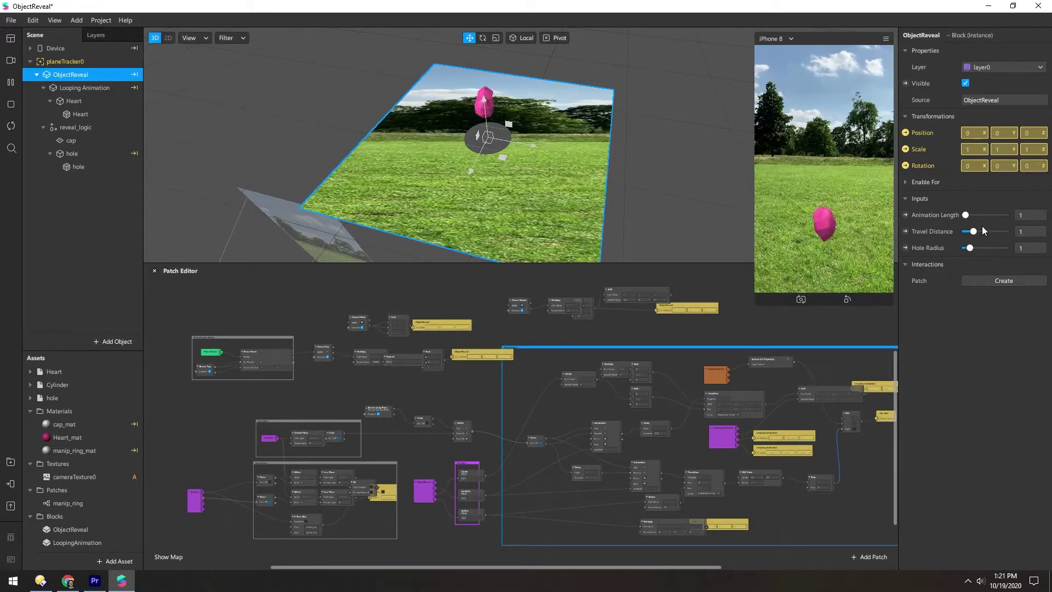
left_click_drag(496, 194, 487, 138, "alt")
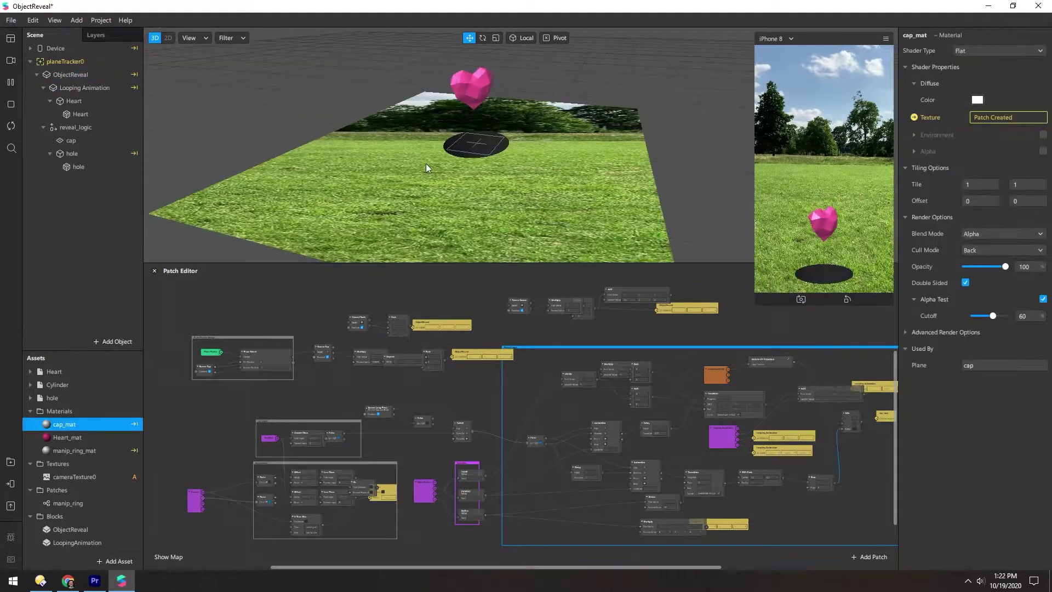
mouse_move(426, 163)
left_mouse_down()
mouse_move(477, 141)
mouse_move(422, 165)
left_mouse_up()
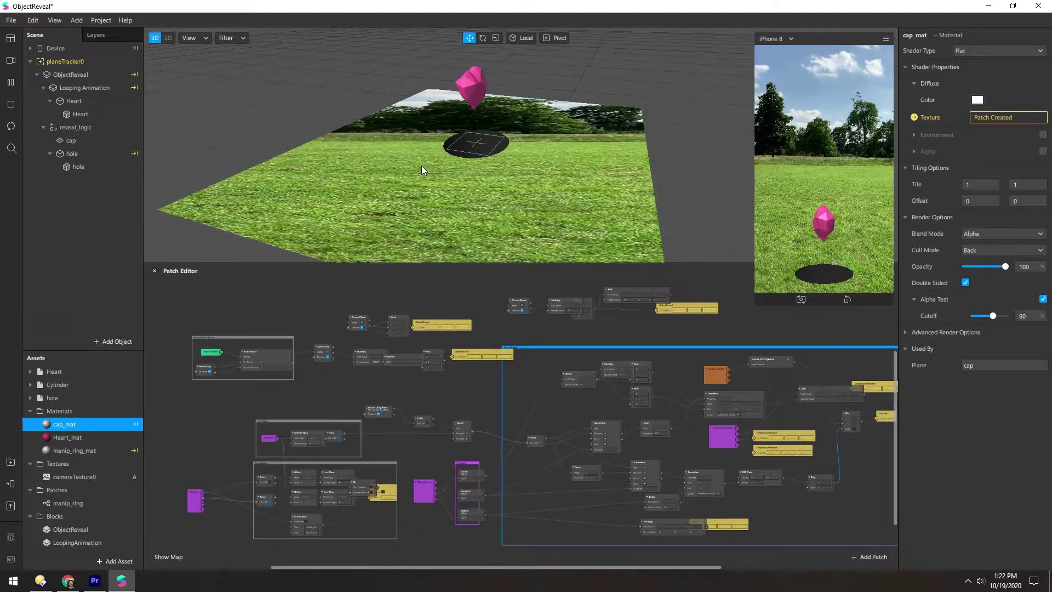